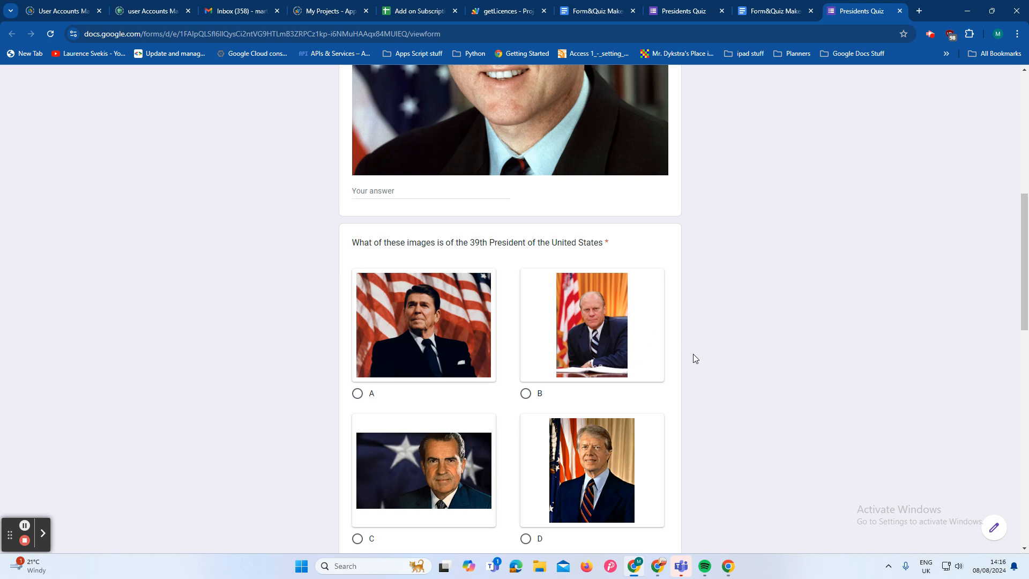
# Step: Review the published Presidents Quiz form and the questions, images and answers in its unmarked source document
pyautogui.scroll(2, 693, 353)
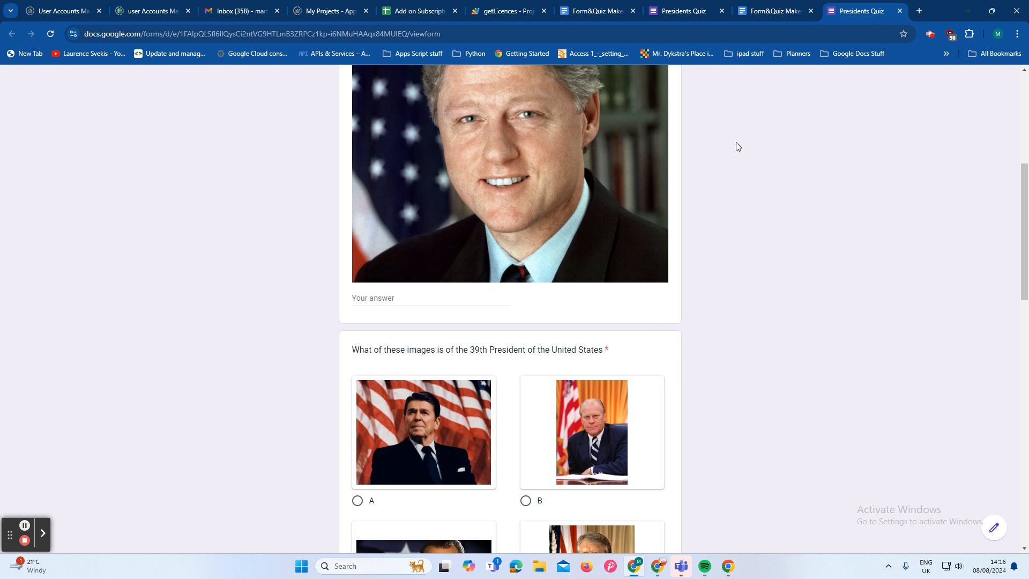
pyautogui.click(766, 16)
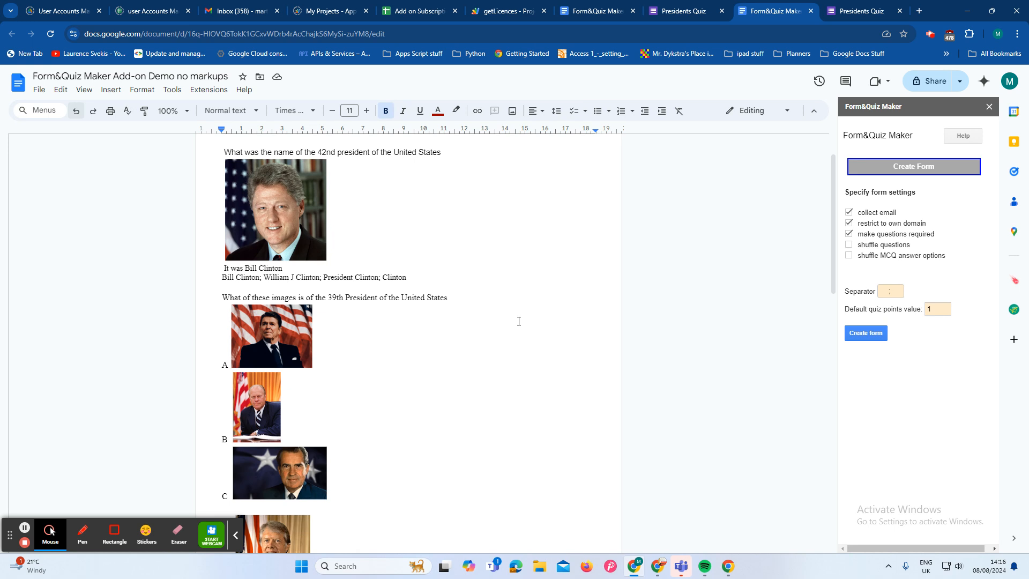
pyautogui.click(235, 534)
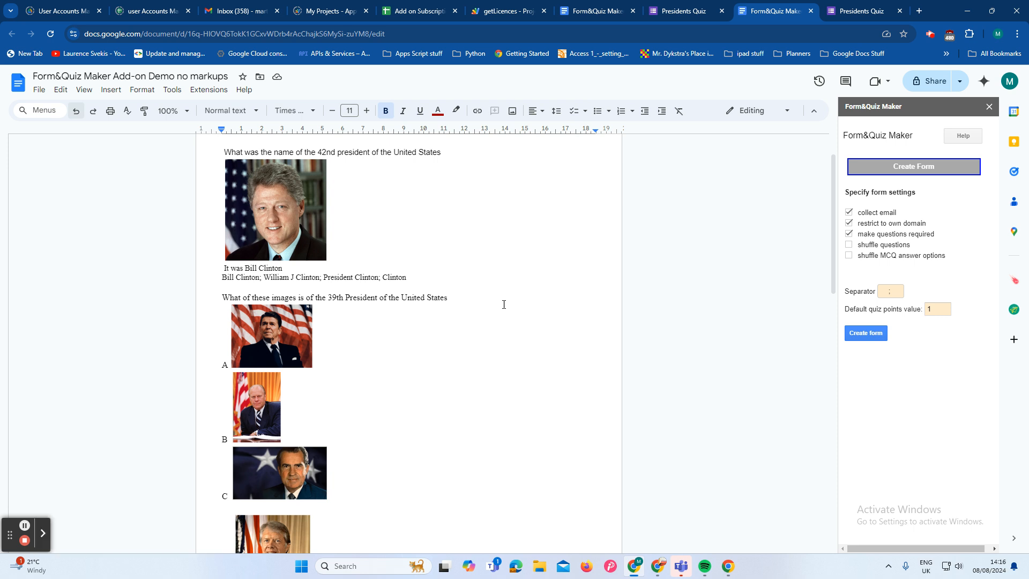
pyautogui.scroll(2, 508, 308)
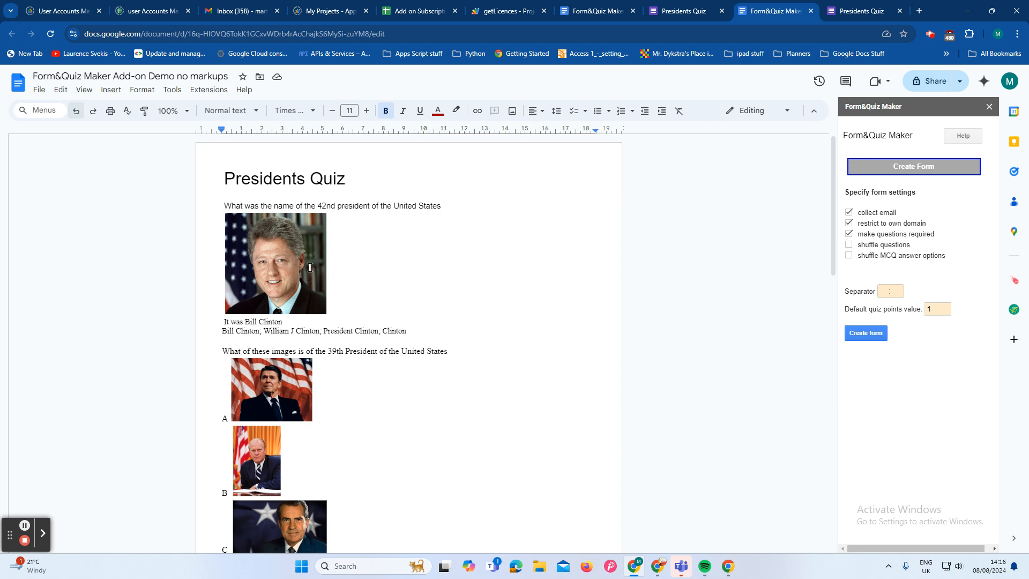
pyautogui.scroll(-10, 368, 391)
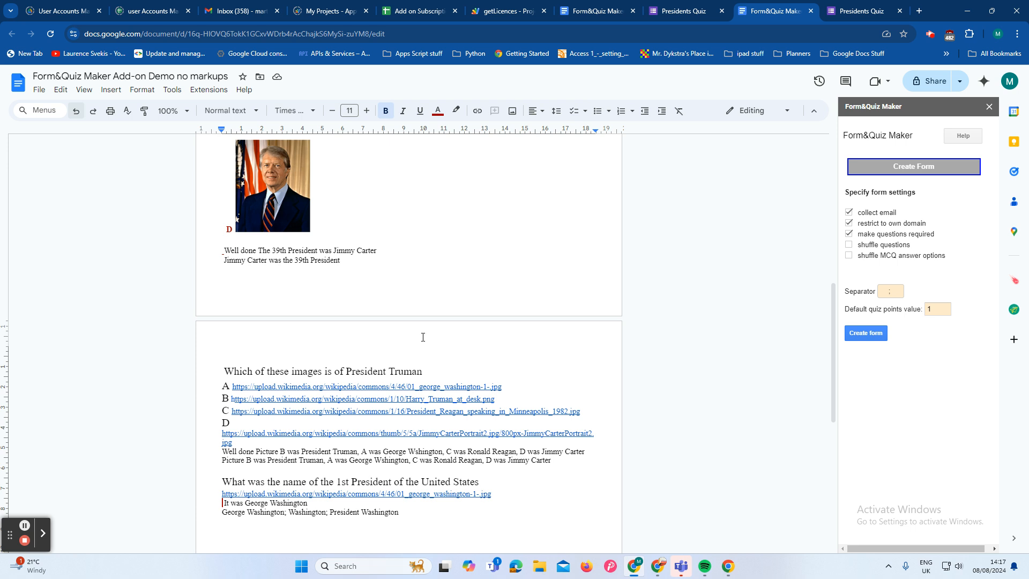
pyautogui.scroll(6, 474, 330)
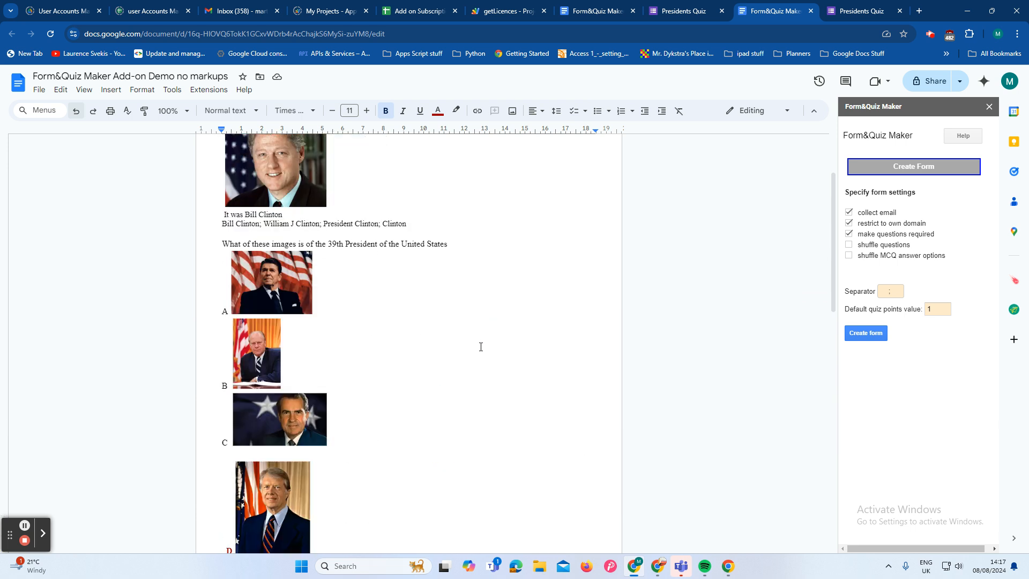
pyautogui.scroll(2, 481, 346)
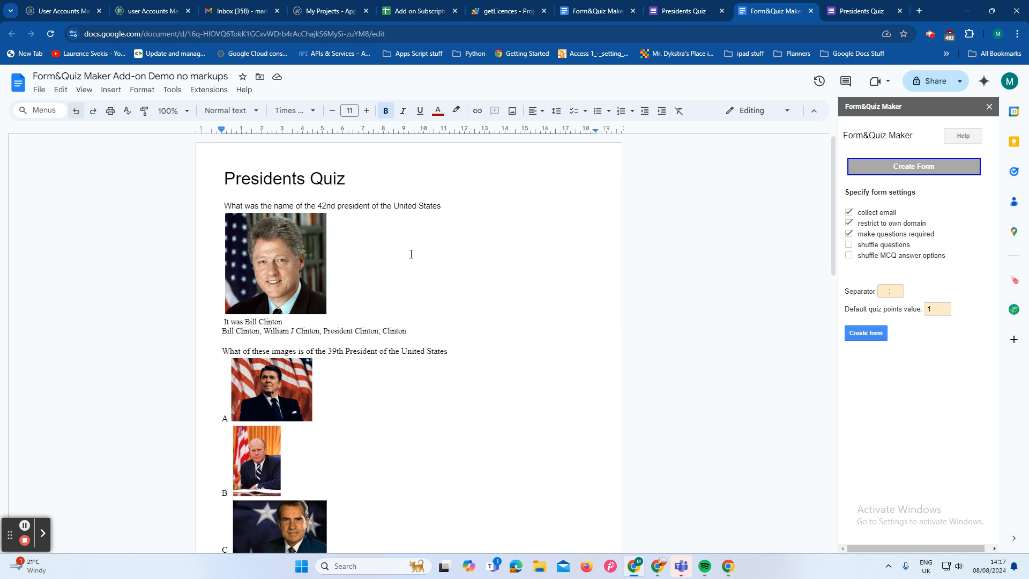
# Step: Return Form&Quiz Maker to its main options and compare the 39th President question in the live form with the document
pyautogui.click(894, 164)
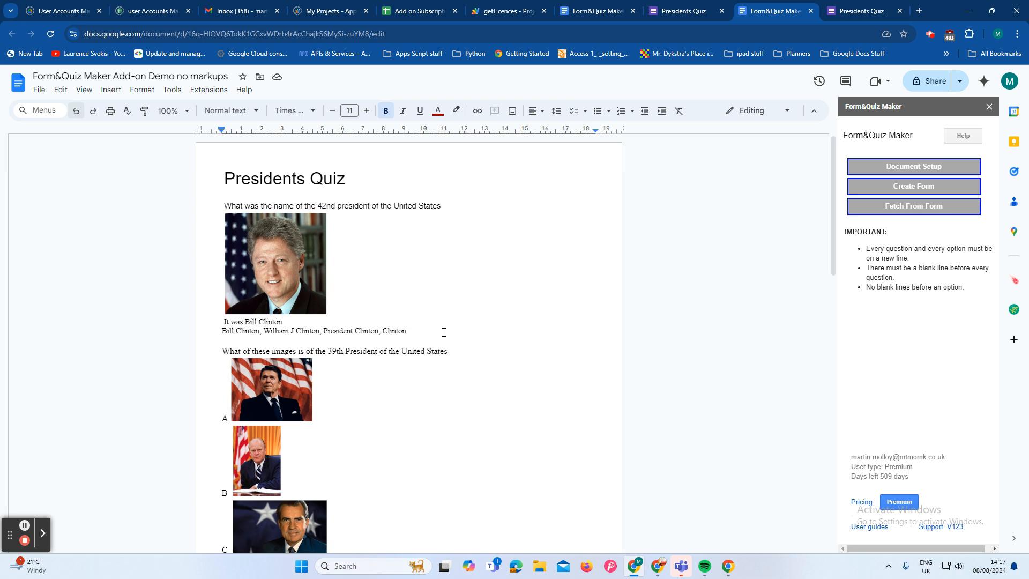
pyautogui.scroll(-2, 444, 332)
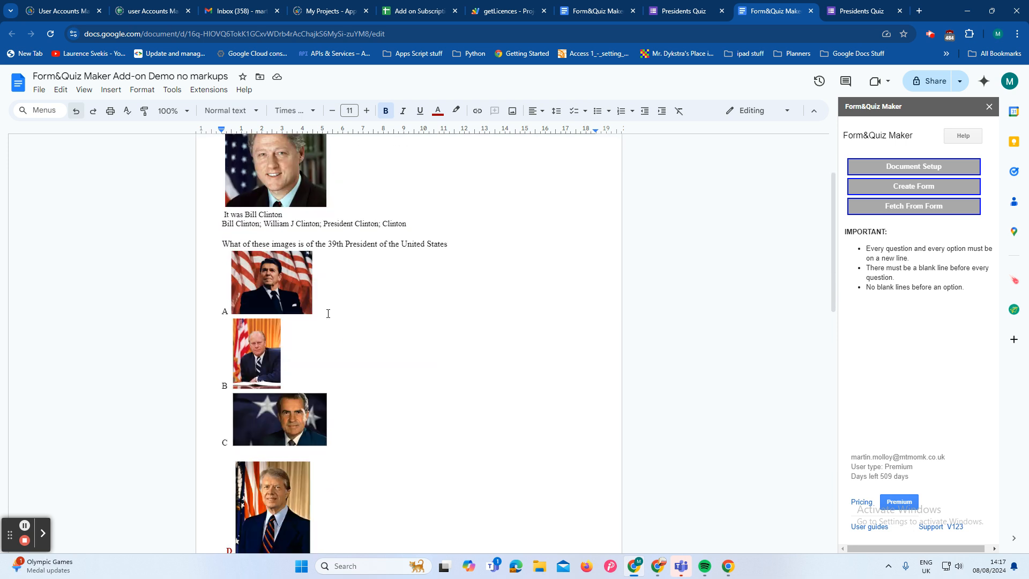
pyautogui.click(859, 15)
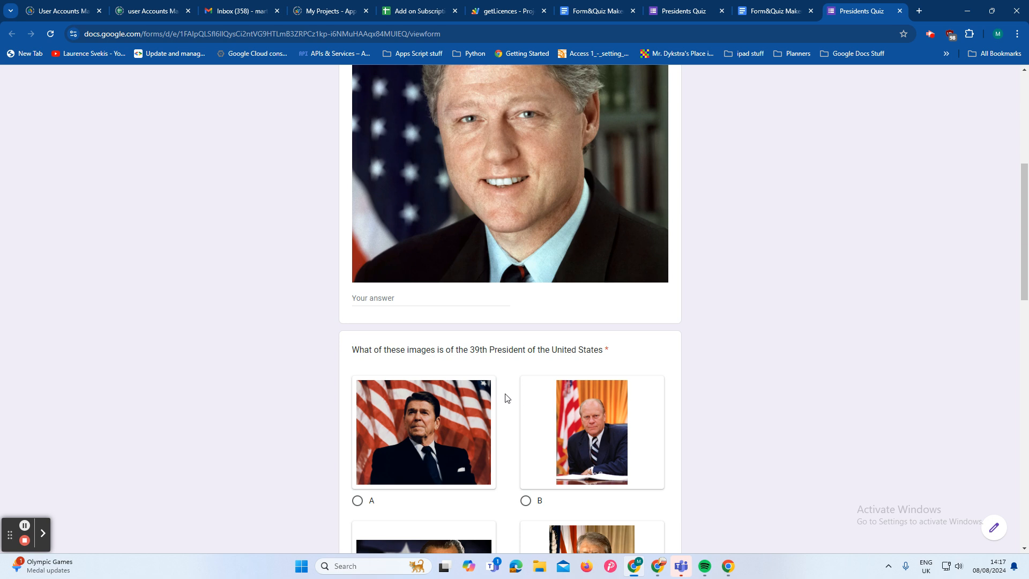
pyautogui.scroll(-2, 508, 399)
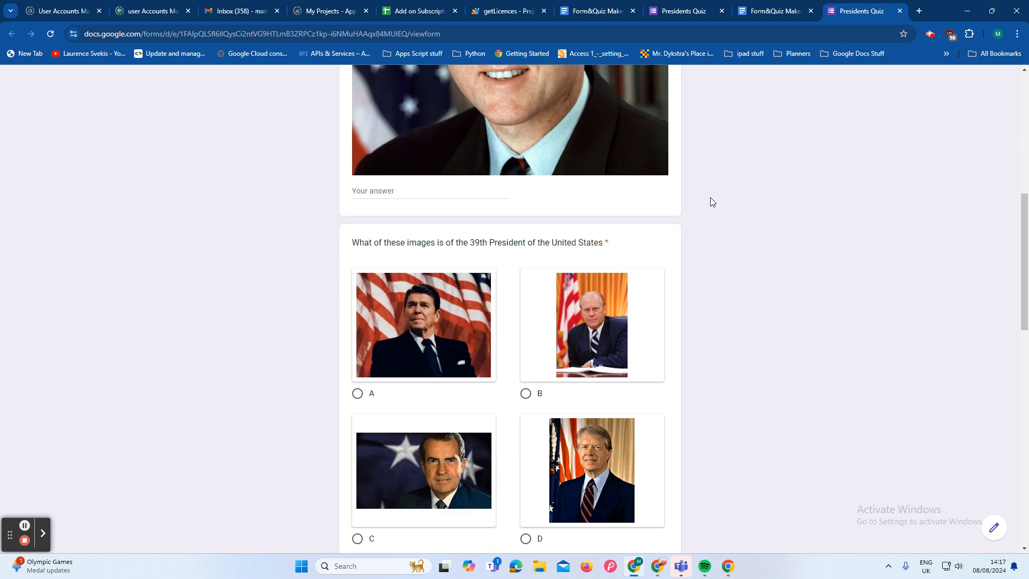
pyautogui.click(776, 14)
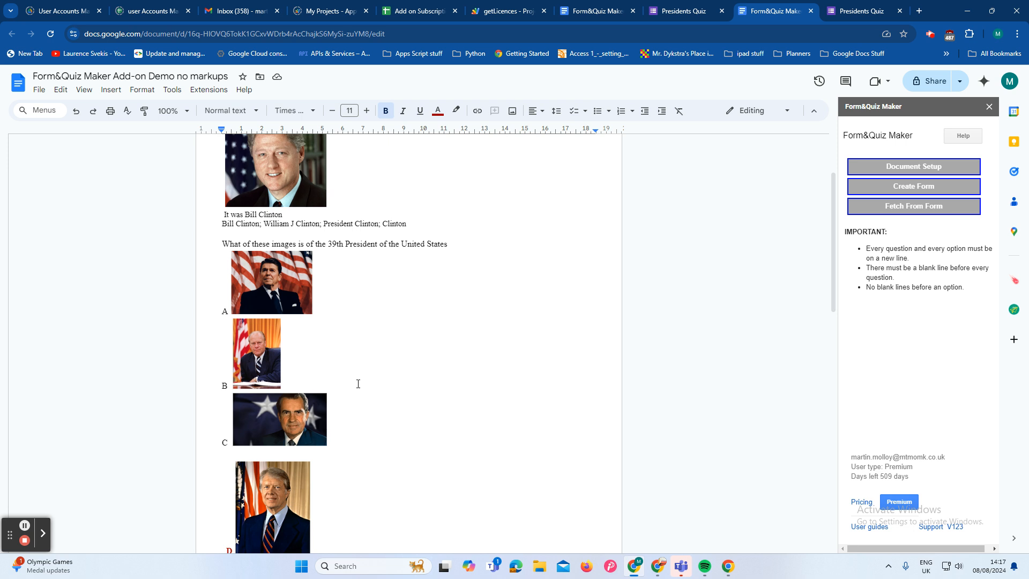
# Step: Show non-printing characters in the document and check the line breaks around the first two questions
pyautogui.scroll(1, 357, 383)
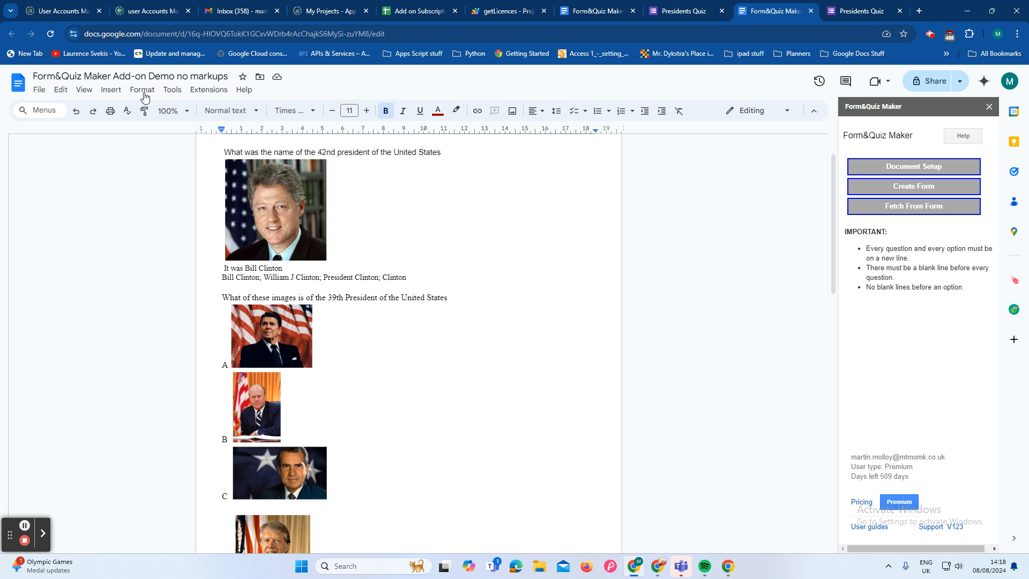
pyautogui.click(84, 90)
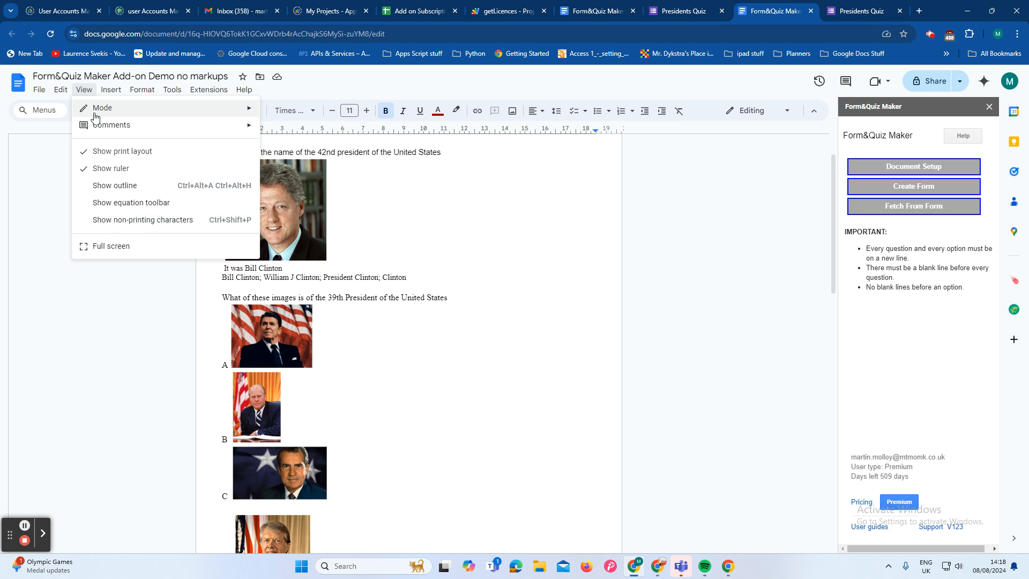
pyautogui.click(142, 221)
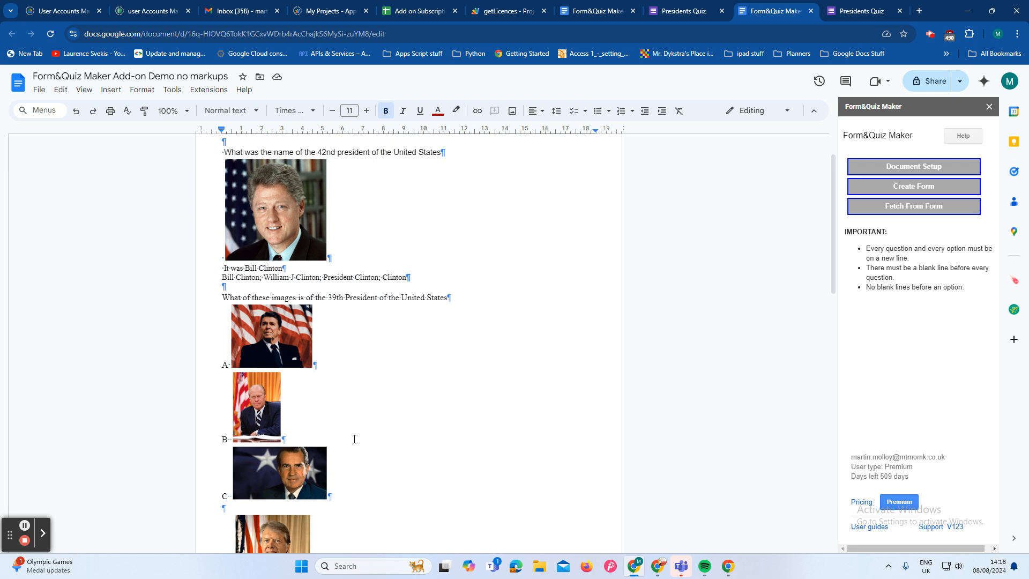
pyautogui.scroll(1, 360, 434)
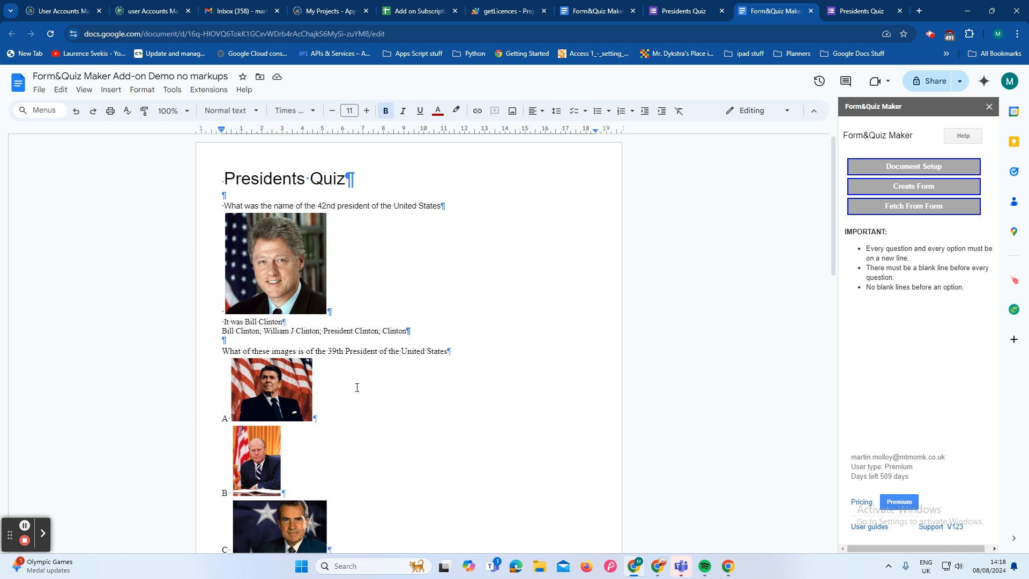
pyautogui.scroll(-1, 357, 388)
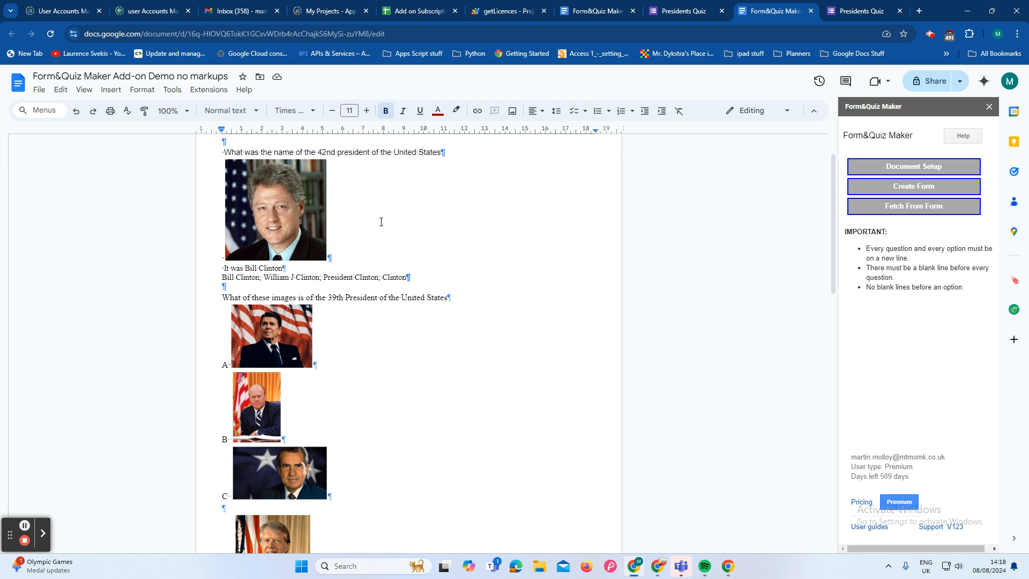
pyautogui.scroll(1, 381, 228)
pyautogui.scroll(1, 381, 228)
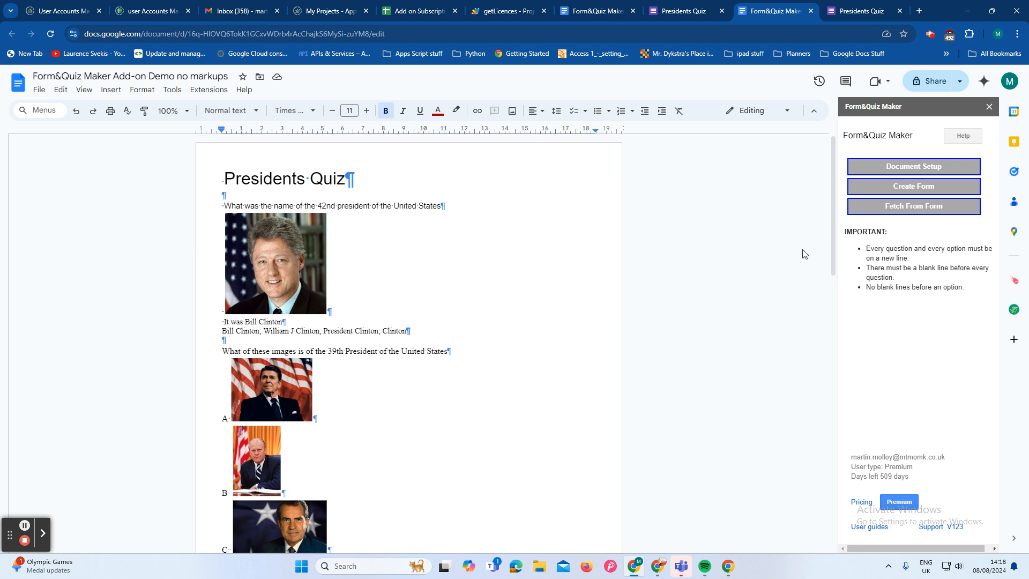
# Step: Open the add-on's Document Setup tools and add the Form title markup before the "Presidents Quiz" heading
pyautogui.click(956, 171)
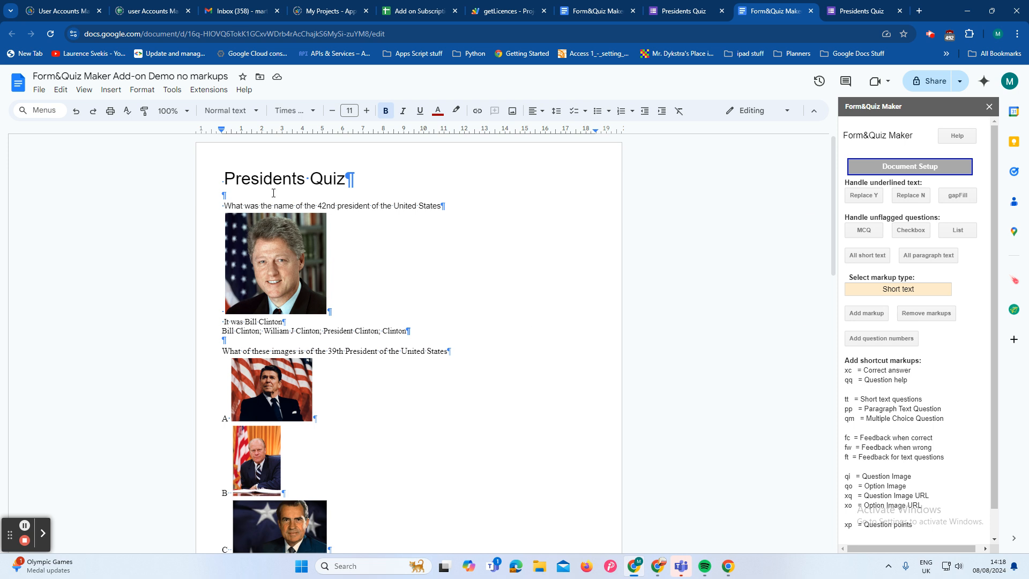
pyautogui.click(224, 179)
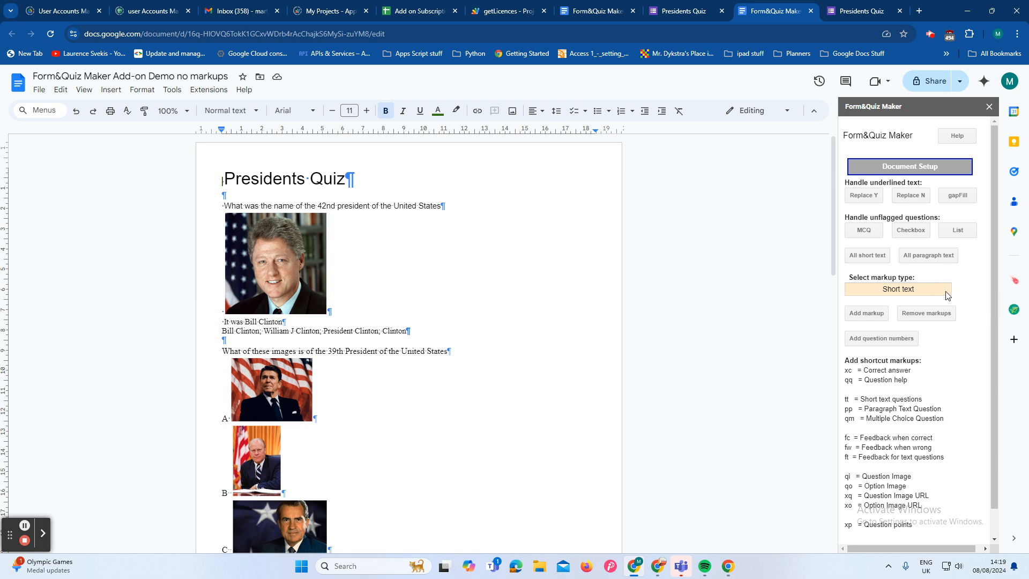
pyautogui.click(945, 294)
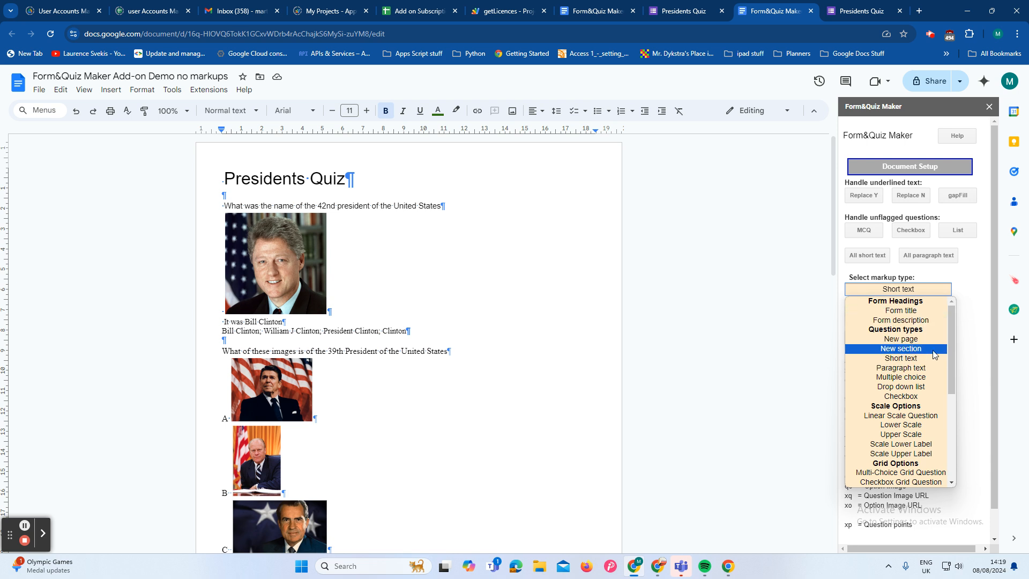
pyautogui.scroll(-3, 932, 337)
pyautogui.scroll(3, 929, 331)
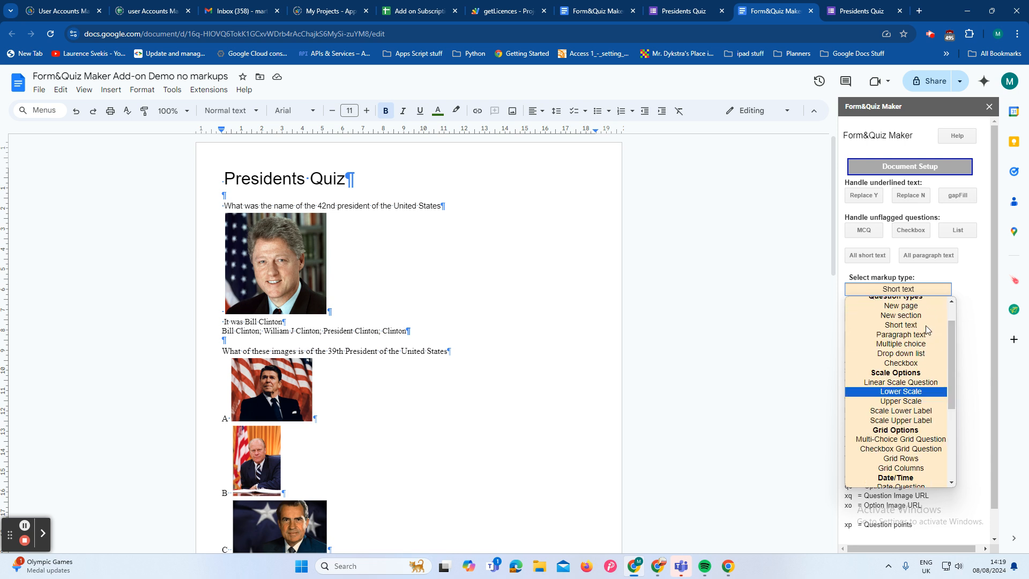
pyautogui.click(906, 312)
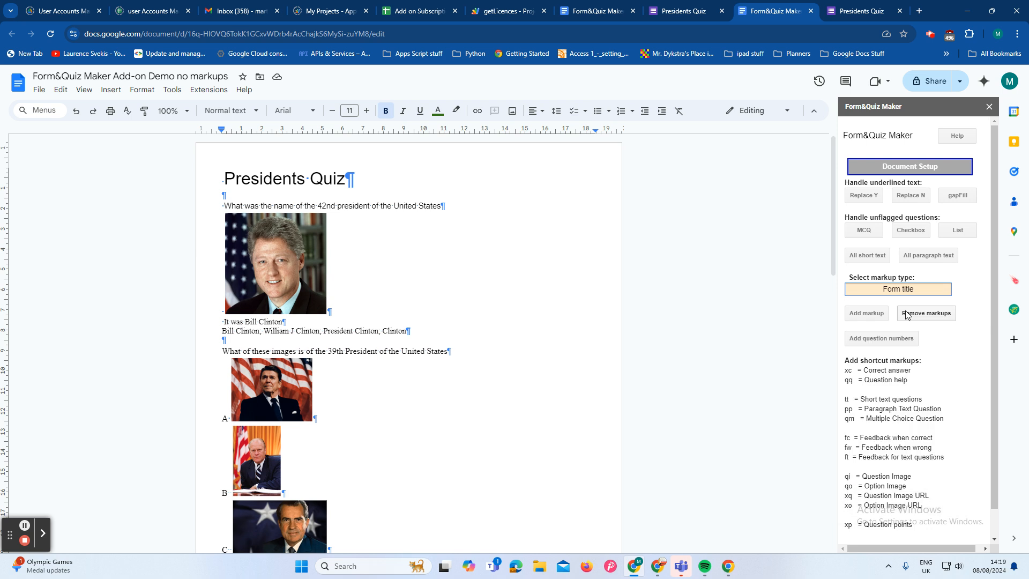
pyautogui.click(885, 311)
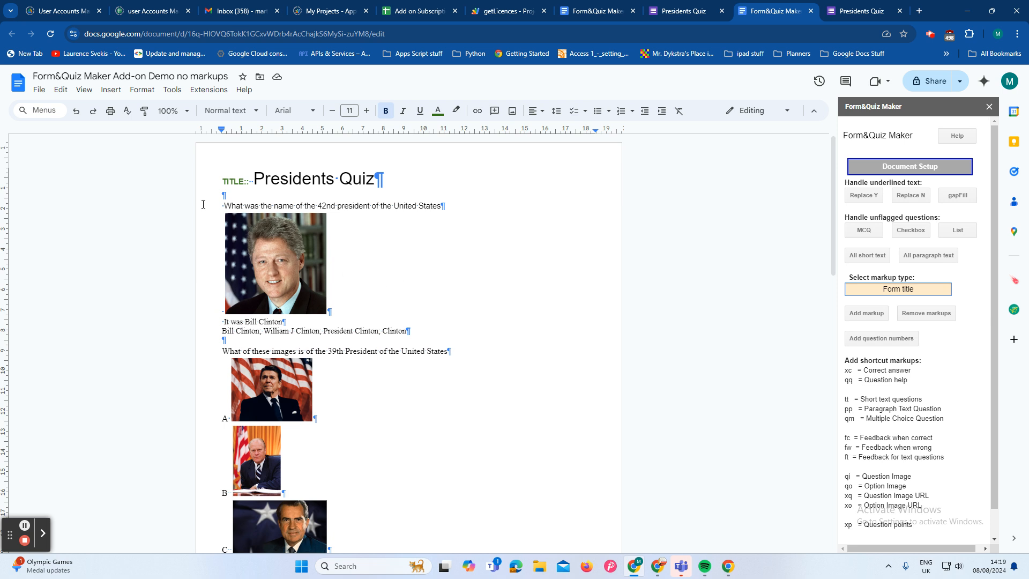
# Step: Mark the 42nd president question as a short text question and flag "It was Bill Clinton" as text feedback with "ft"
pyautogui.click(225, 206)
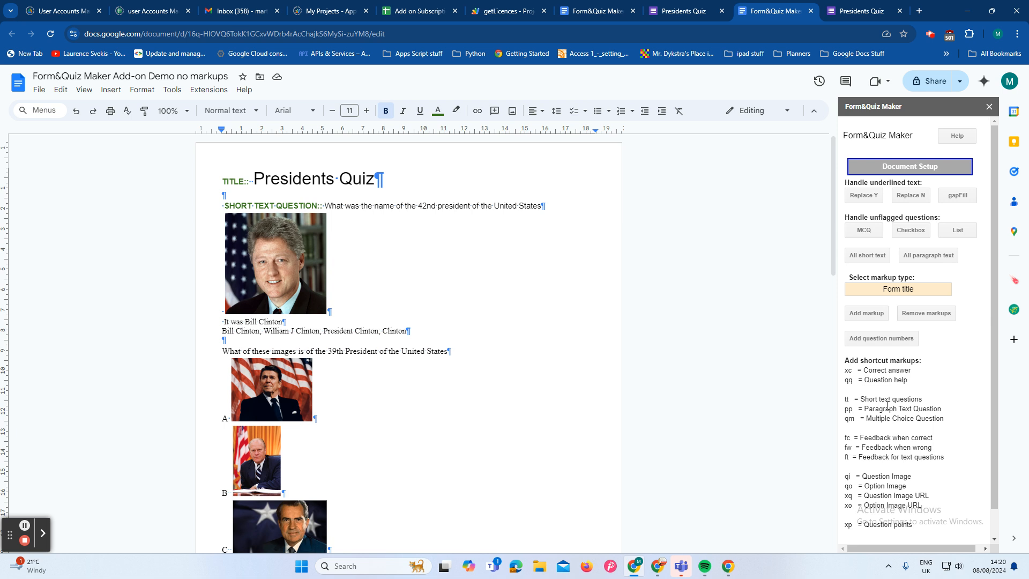
pyautogui.click(224, 321)
pyautogui.write('ft')
# Step: Flag the list of accepted Bill Clinton answers with "xc" and the portrait above the feedback line with "qi"
pyautogui.click(222, 331)
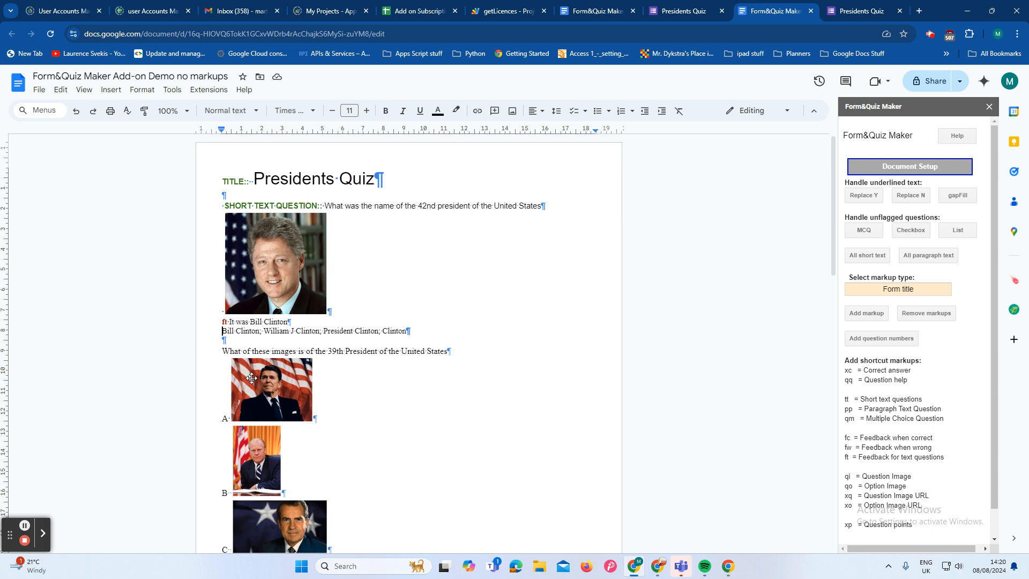
pyautogui.write('xc')
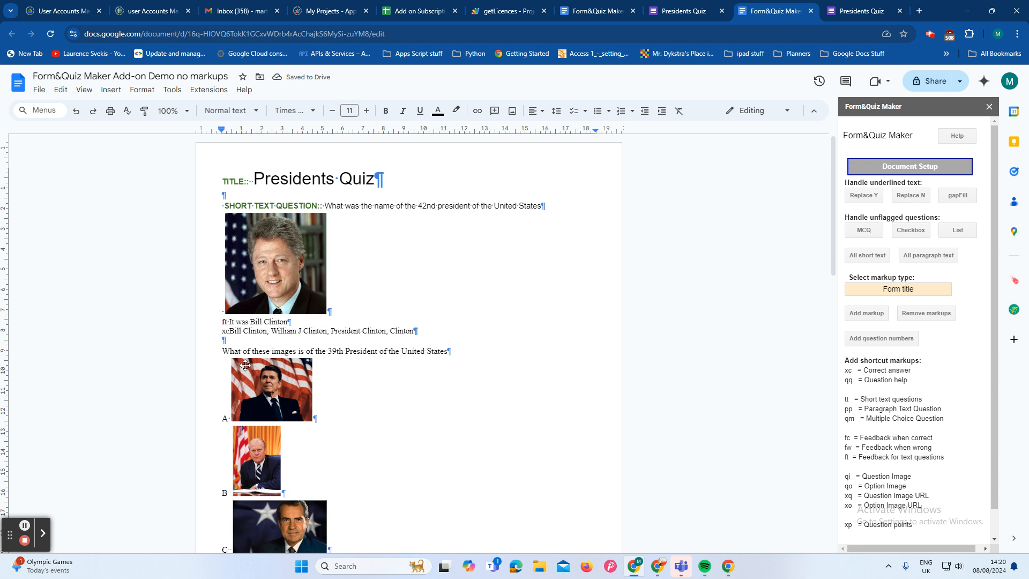
pyautogui.click(221, 307)
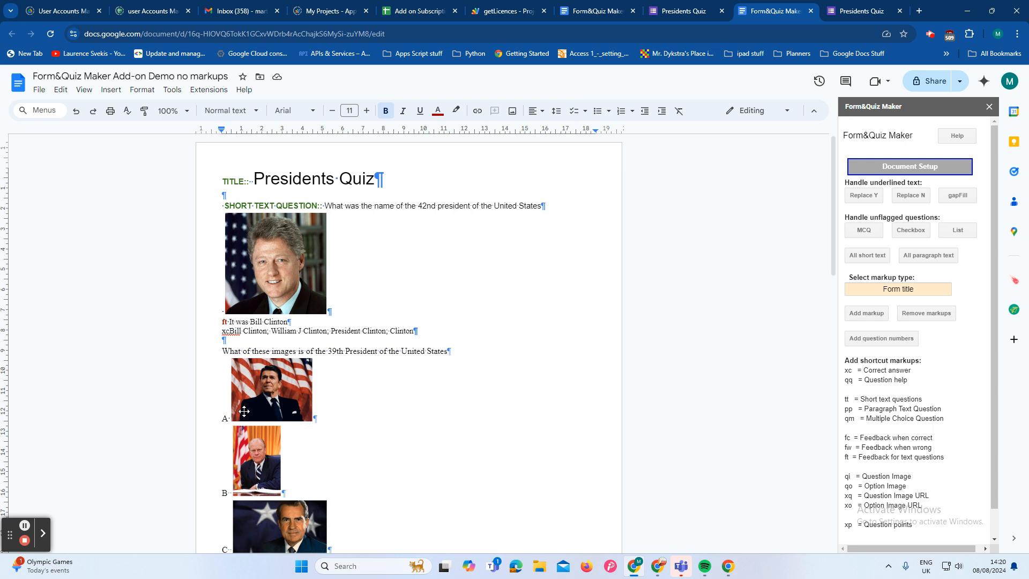
pyautogui.write('qi')
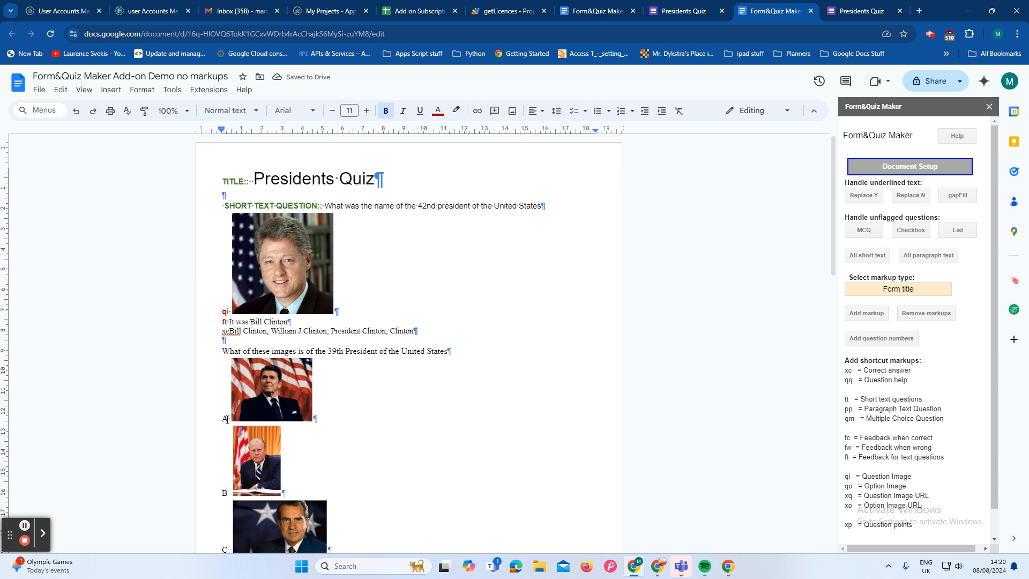
# Step: Add the "OPTION IMAGE::" markup before each of the options A, B, C and D in the 39th President question
pyautogui.click(223, 418)
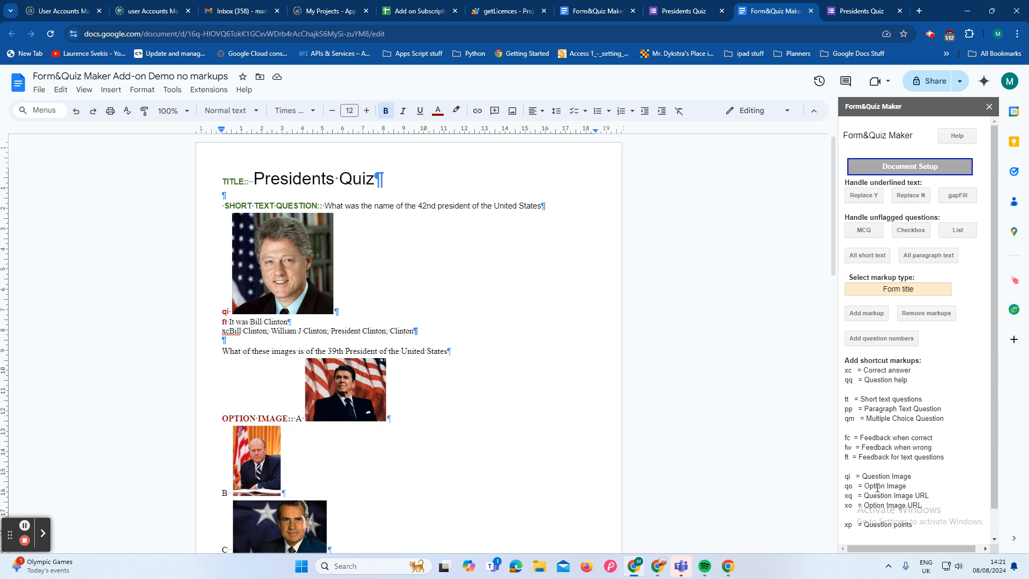
pyautogui.click(223, 492)
pyautogui.write('OPTION IMAGE::')
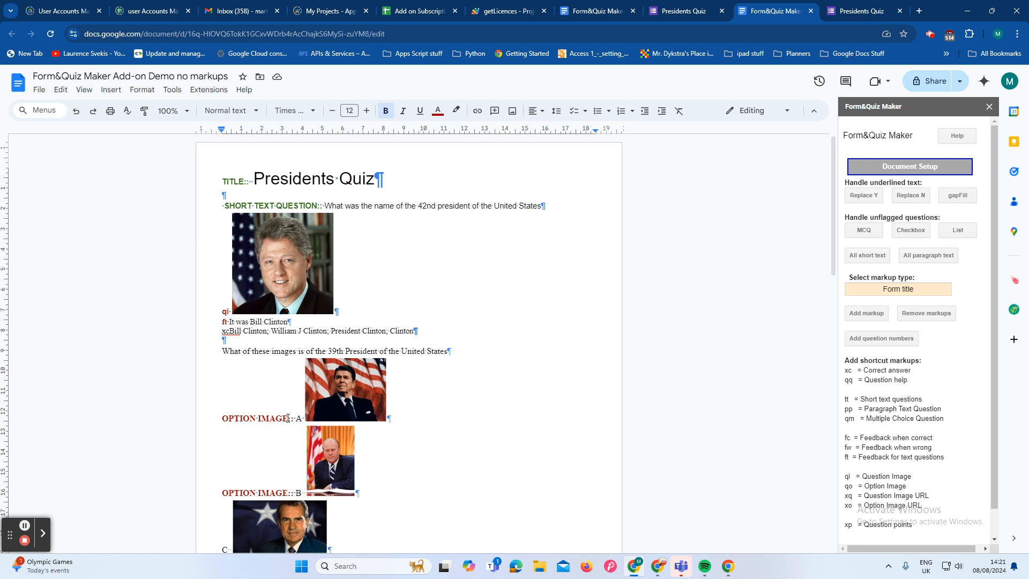
pyautogui.moveTo(296, 418); pyautogui.dragTo(223, 414)
pyautogui.hotkey('ctrl', 'c')
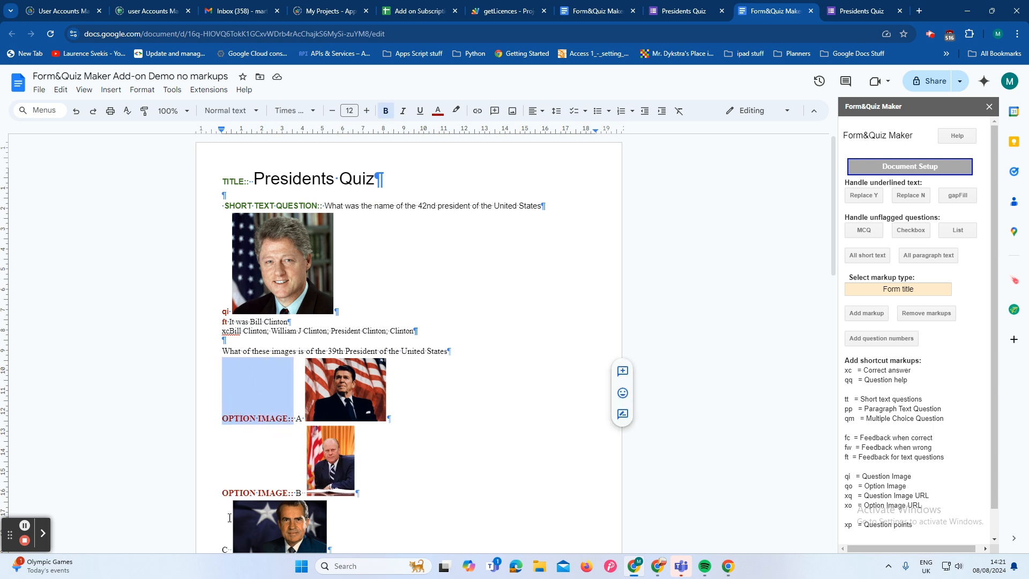
pyautogui.scroll(-3, 230, 504)
pyautogui.click(221, 388)
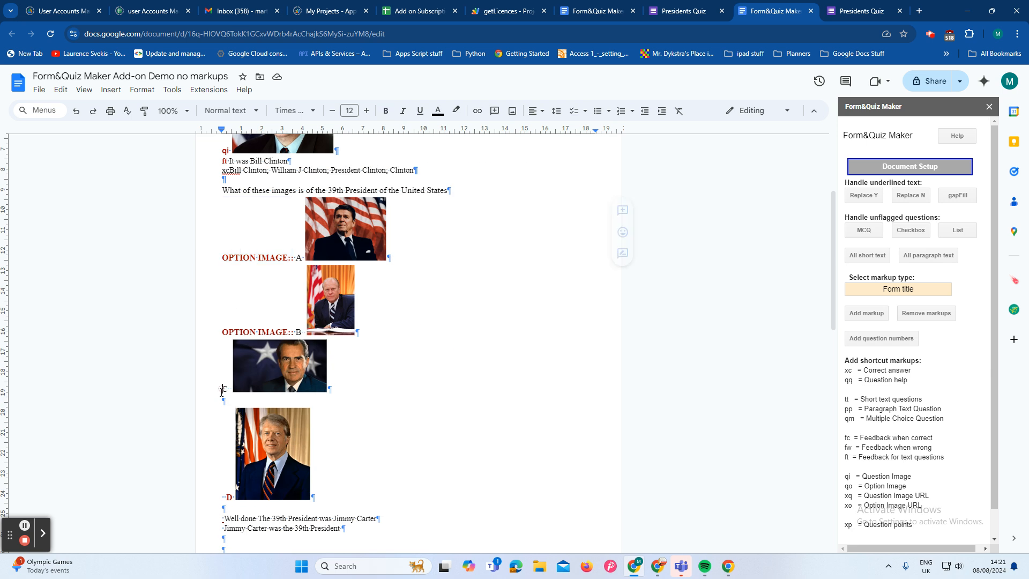
pyautogui.hotkey('ctrl', 'v')
pyautogui.click(225, 497)
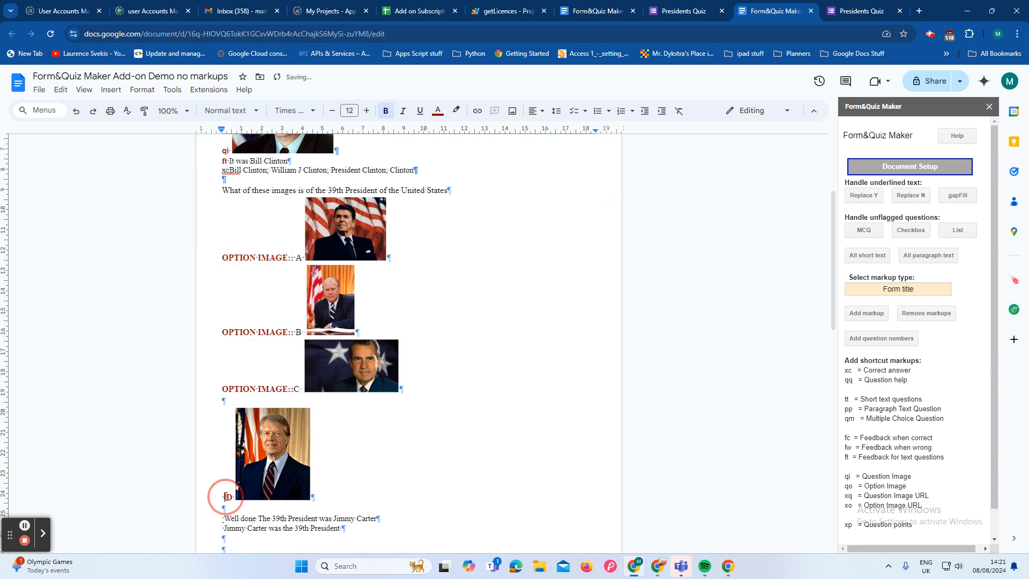
pyautogui.hotkey('ctrl', 'v')
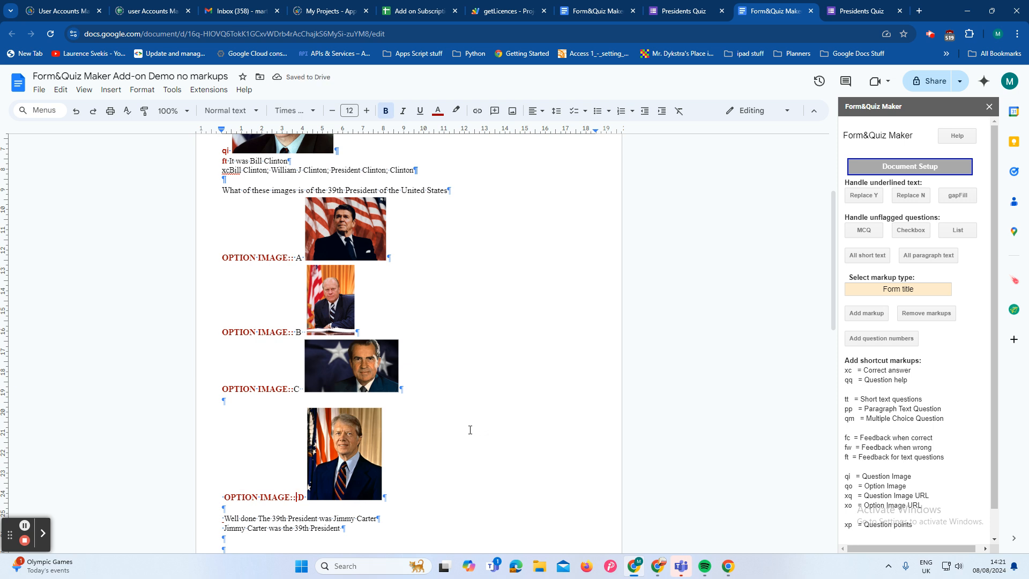
# Step: Remove the blank line below option D and add "FEEDBACK CORRECT::" and "FEEDBACK WRONG::" before the two Jimmy Carter feedback lines
pyautogui.scroll(-1, 469, 430)
pyautogui.click(237, 453)
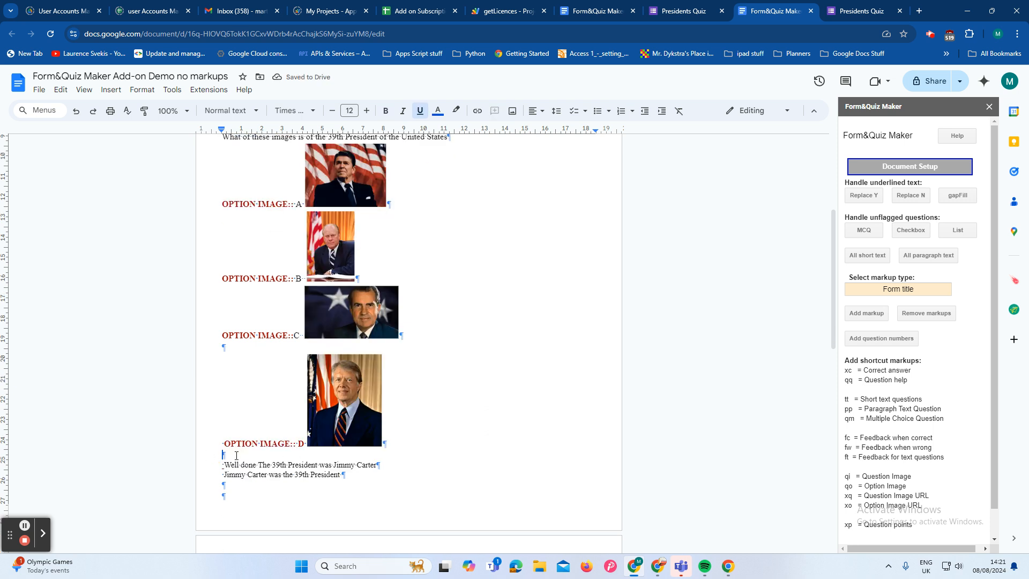
pyautogui.press('Delete')
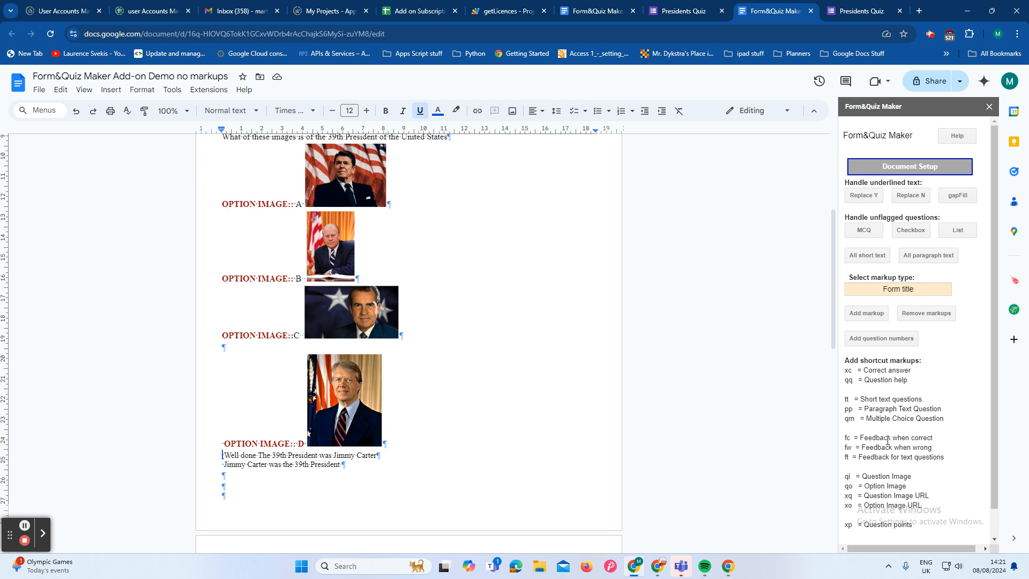
pyautogui.click(222, 465)
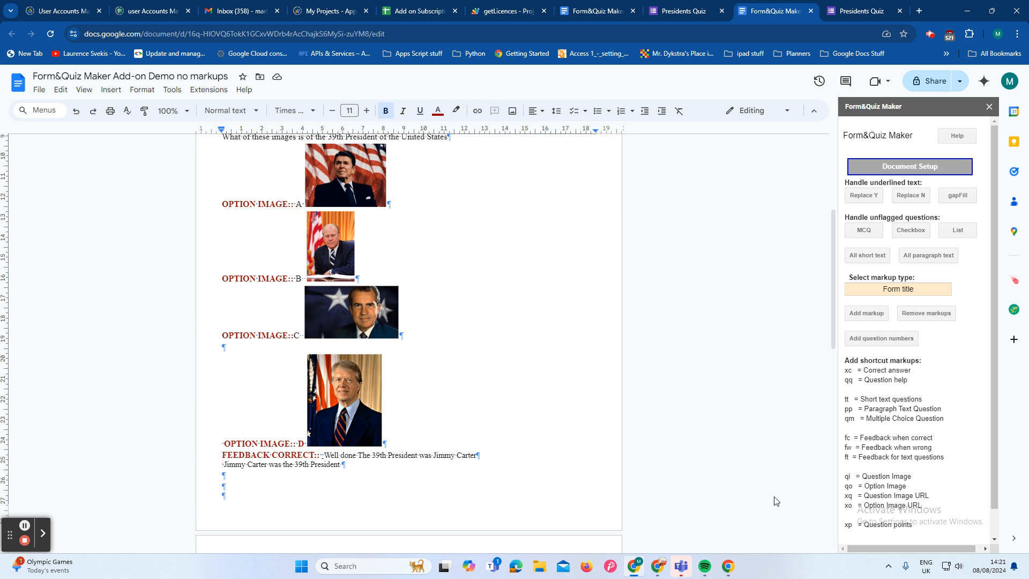
pyautogui.click(880, 446)
# Step: Add the "SHORT TEXT QUESTION::" markup before the question asking for the name of the 1st President
pyautogui.scroll(-3, 568, 475)
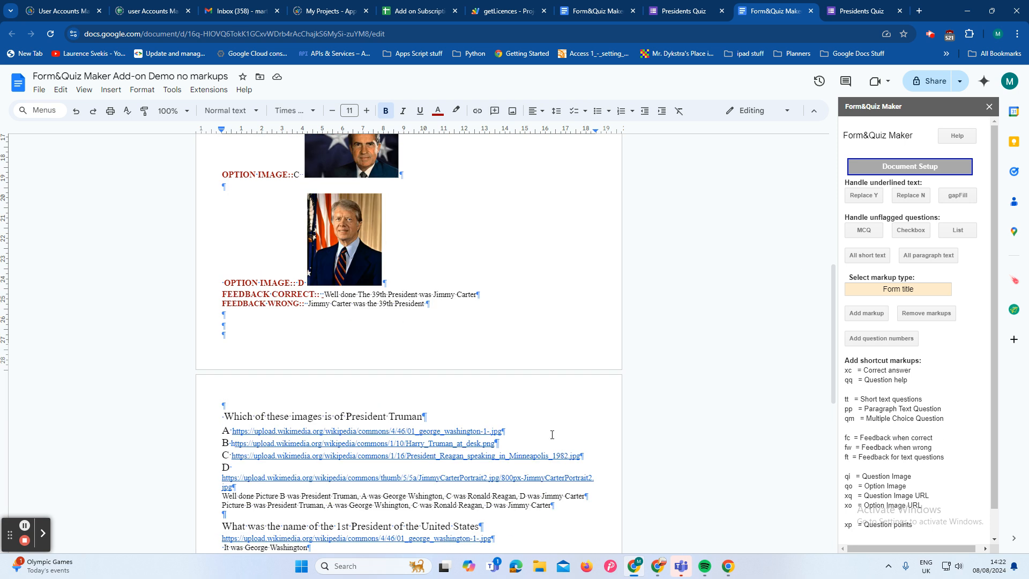
pyautogui.scroll(-1, 568, 431)
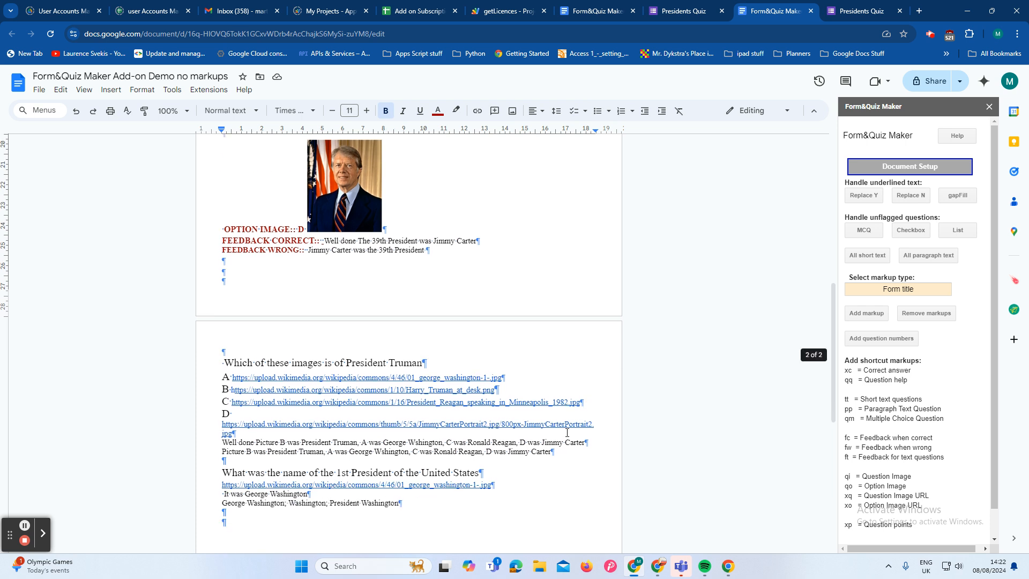
pyautogui.scroll(-1, 566, 430)
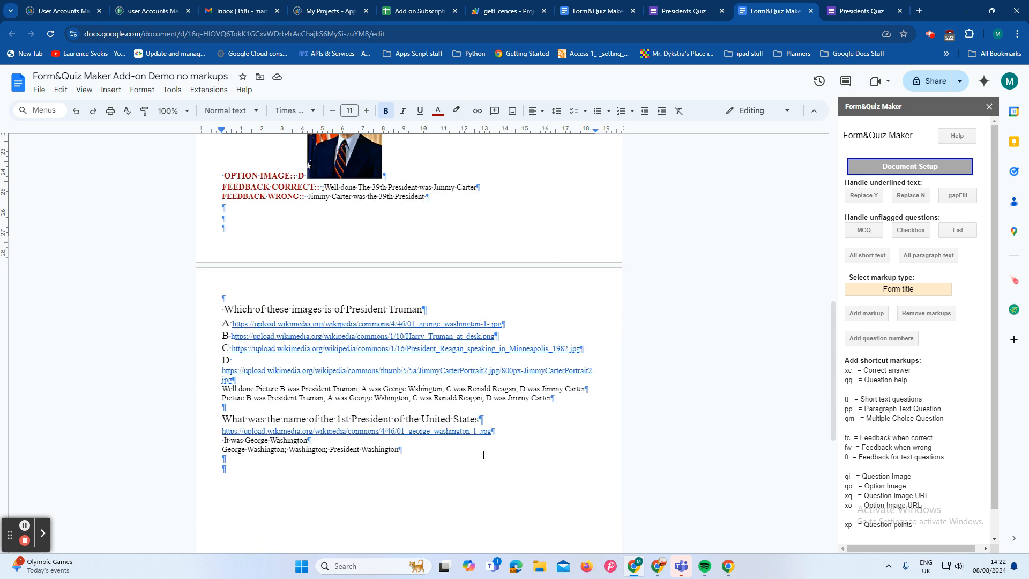
pyautogui.click(220, 418)
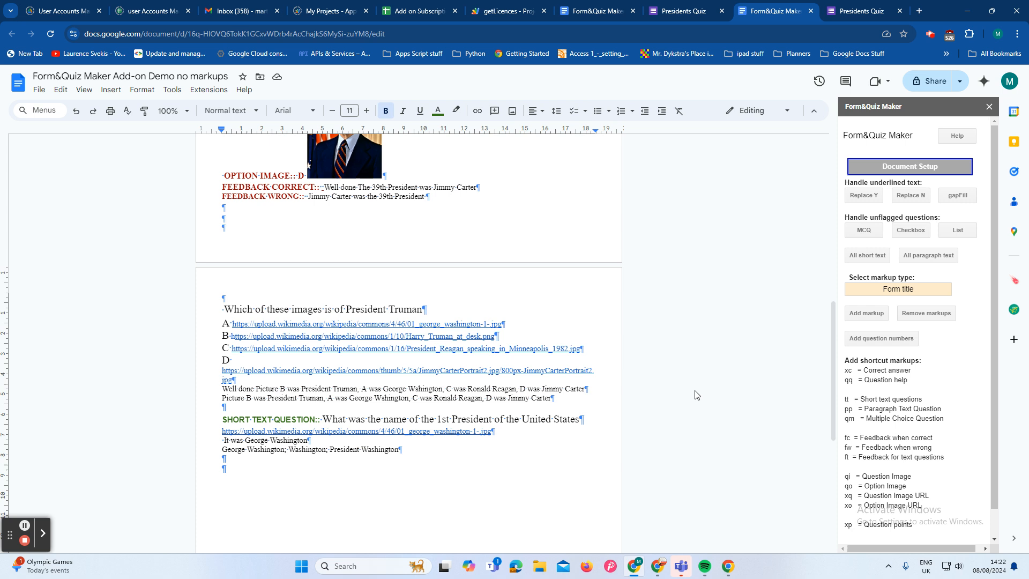
pyautogui.click(224, 309)
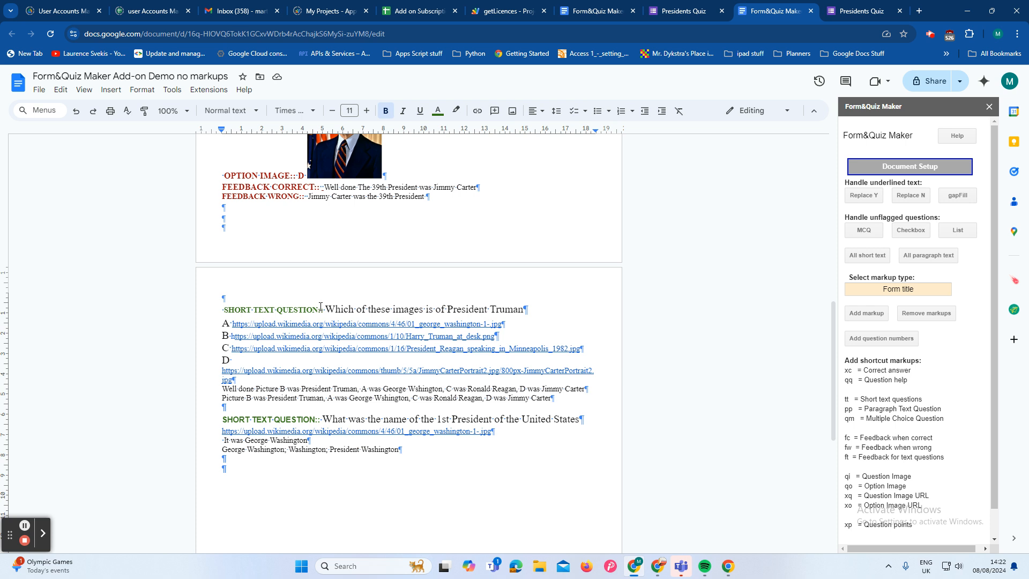
pyautogui.moveTo(324, 309); pyautogui.dragTo(223, 308)
pyautogui.press('BackSpace')
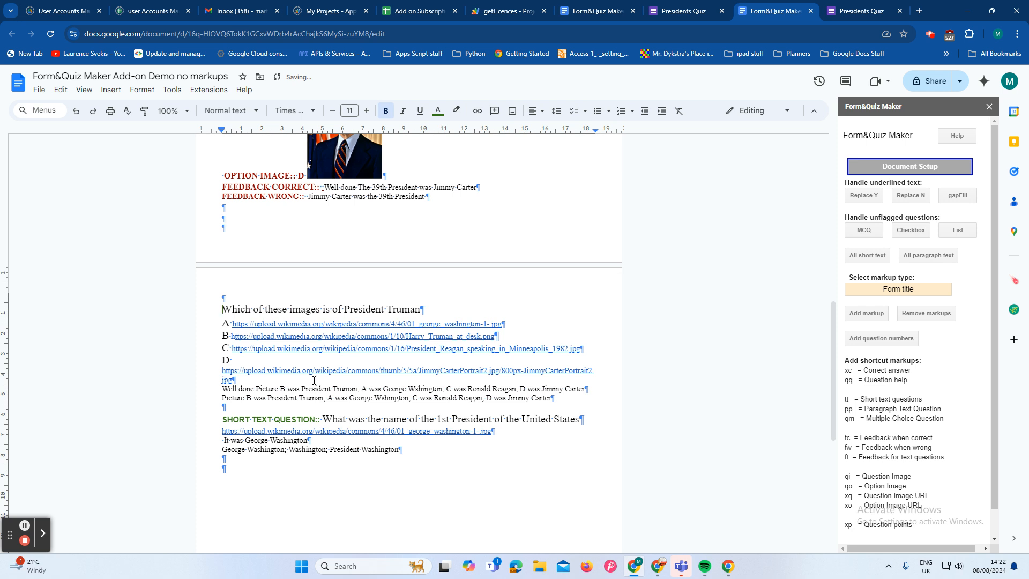
# Step: Add "FEEDBACK TEXT QUESTIONS::" before "It was George Washington" and "CORRECT::" before the line of accepted Washington answers
pyautogui.click(223, 441)
pyautogui.click(901, 458)
pyautogui.click(222, 448)
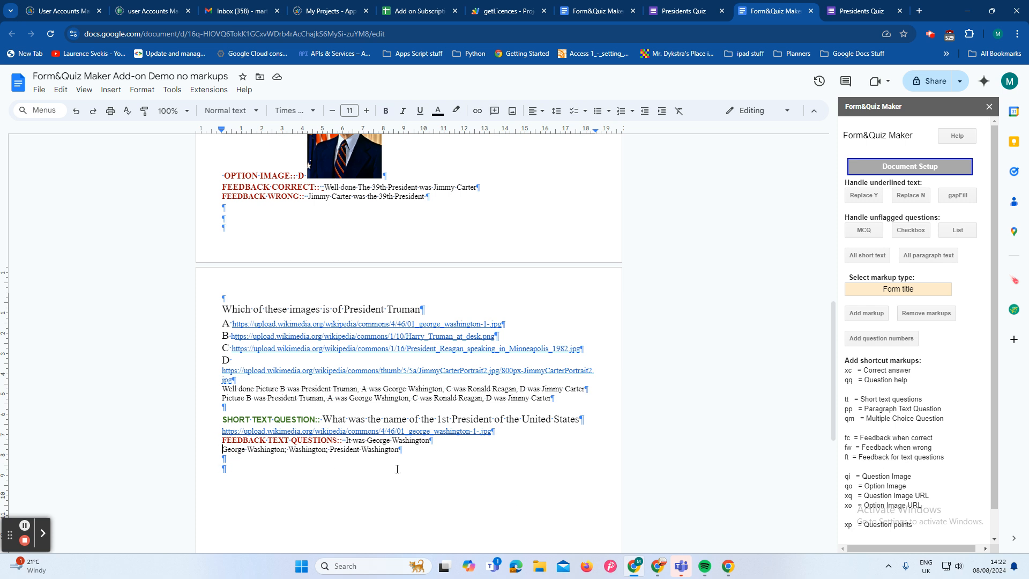
pyautogui.click(877, 372)
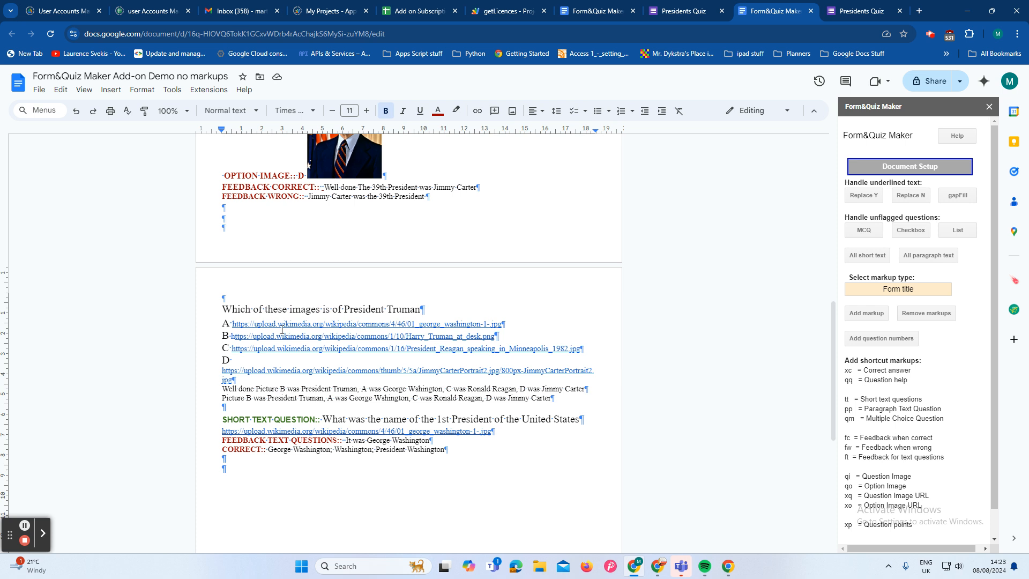
# Step: Add the "OPTION IMAGE URL::" markup before each of the options A, B, C and D in the President Truman question
pyautogui.click(222, 335)
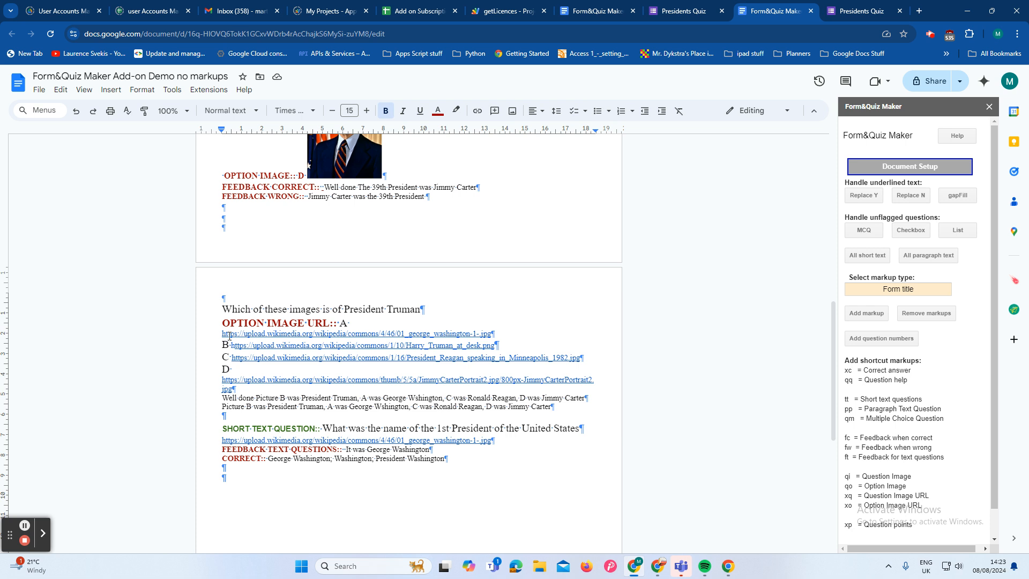
pyautogui.click(223, 344)
pyautogui.click(893, 508)
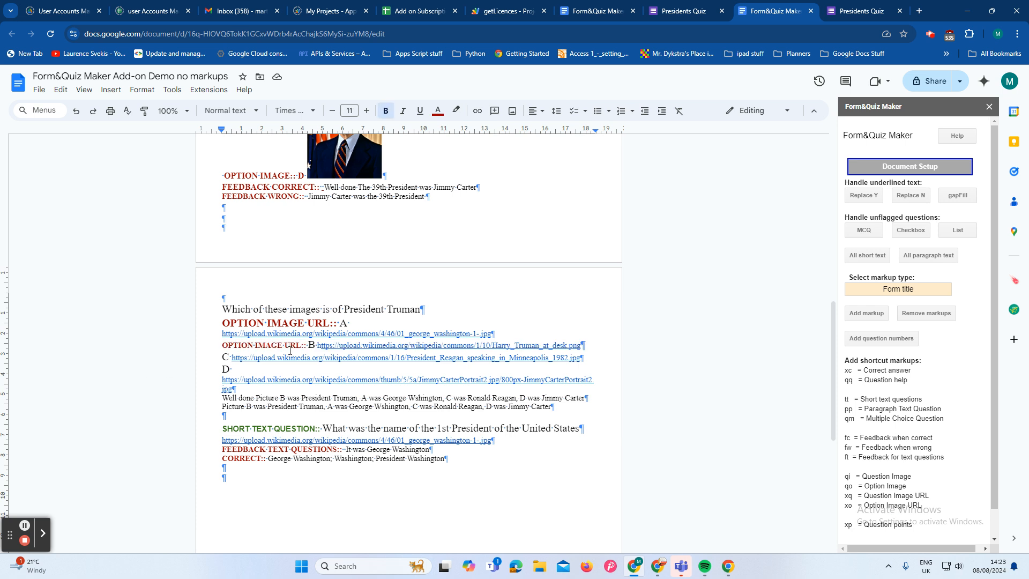
pyautogui.moveTo(308, 345); pyautogui.dragTo(221, 348)
pyautogui.hotkey('ctrl', 'c')
pyautogui.click(223, 358)
pyautogui.hotkey('ctrl', 'v')
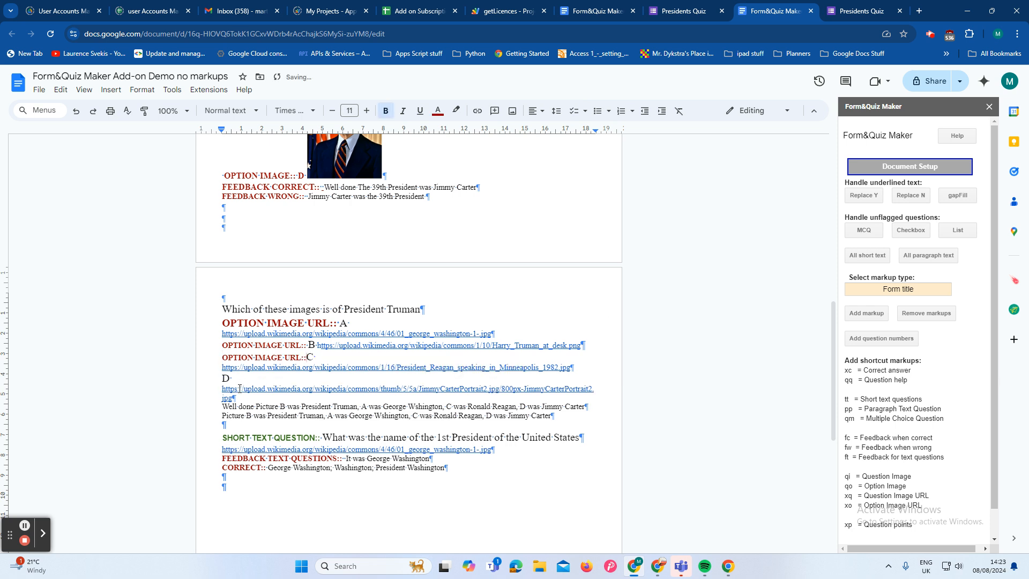
pyautogui.click(223, 379)
pyautogui.hotkey('ctrl', 'v')
# Step: Add "FEEDBACK CORRECT::" and "FEEDBACK WRONG::" before the two feedback lines of the President Truman question
pyautogui.click(221, 406)
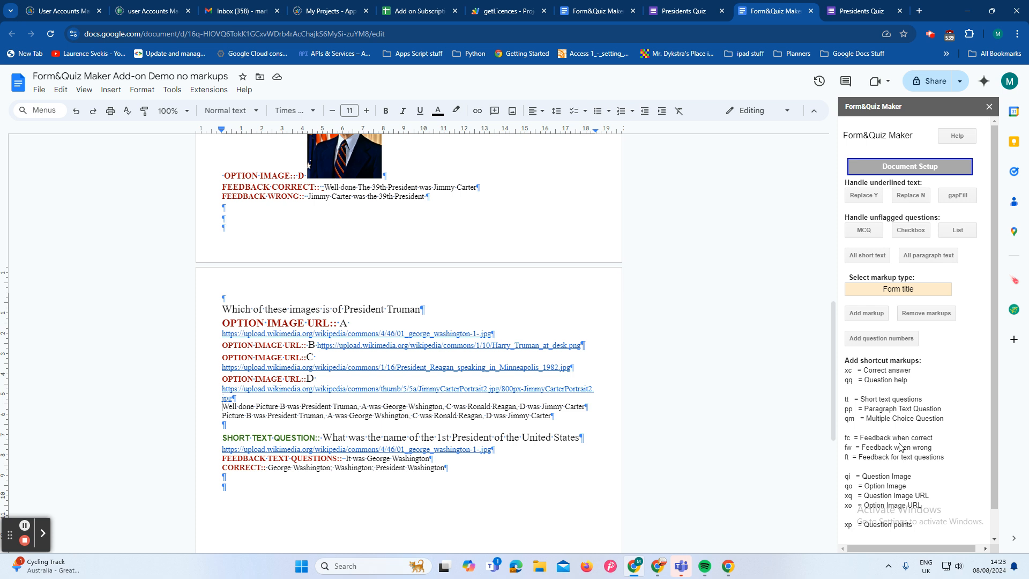
pyautogui.click(223, 425)
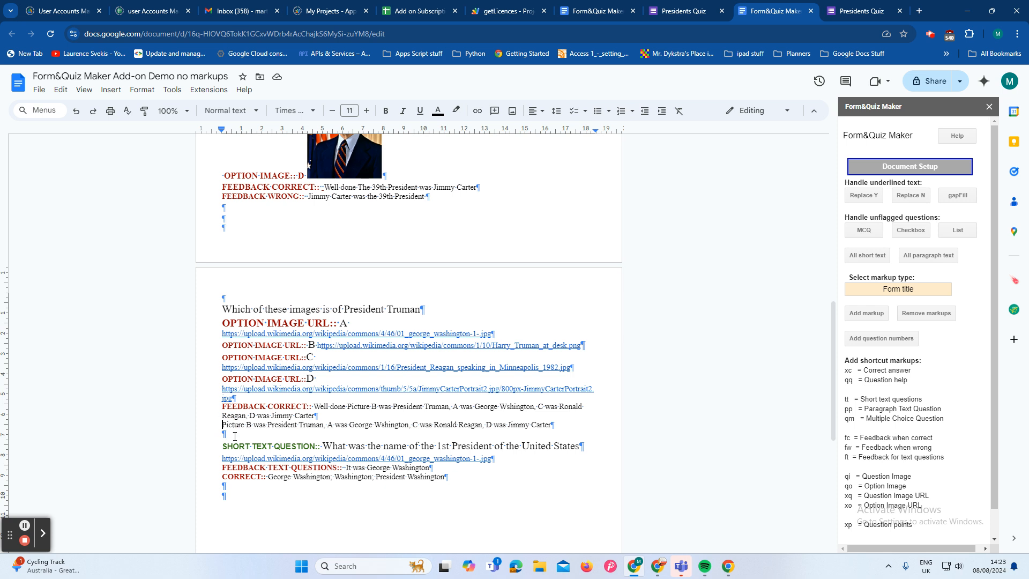
pyautogui.click(893, 446)
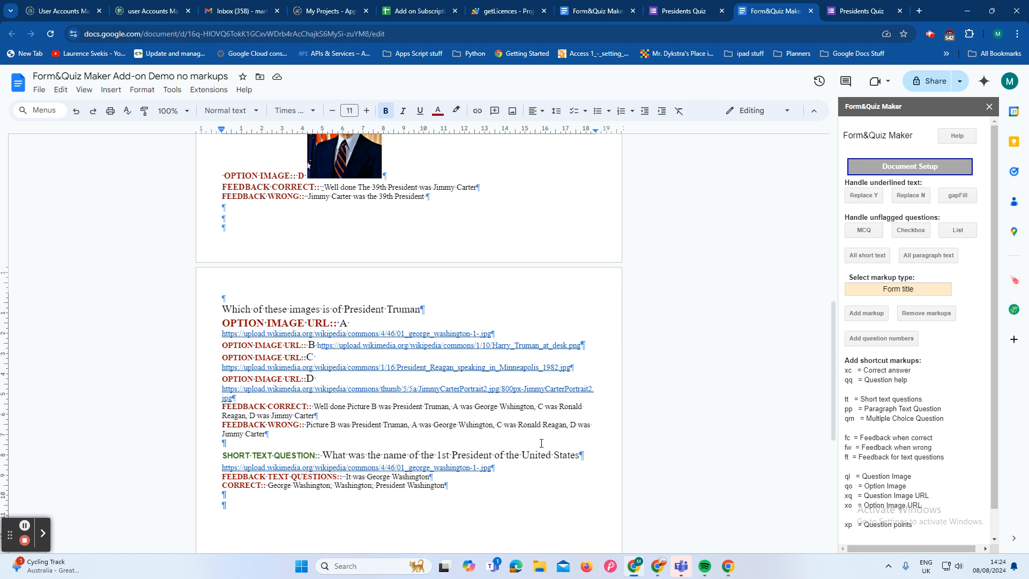
# Step: Flag option B of the President Truman question and option D of the 39th President question with "CORRECT::"
pyautogui.hotkey('ctrl', 'v')
pyautogui.scroll(5, 400, 501)
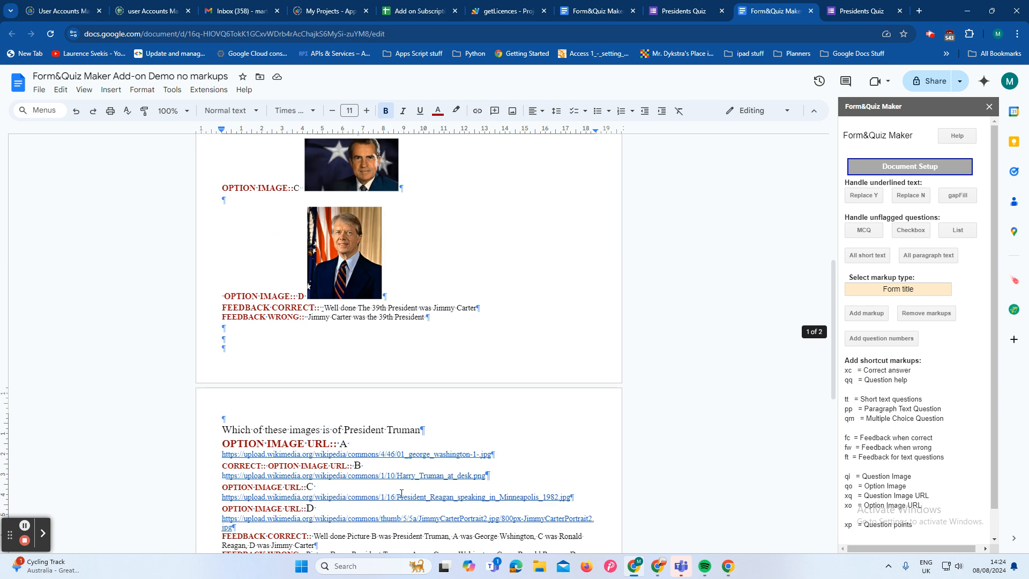
pyautogui.click(222, 445)
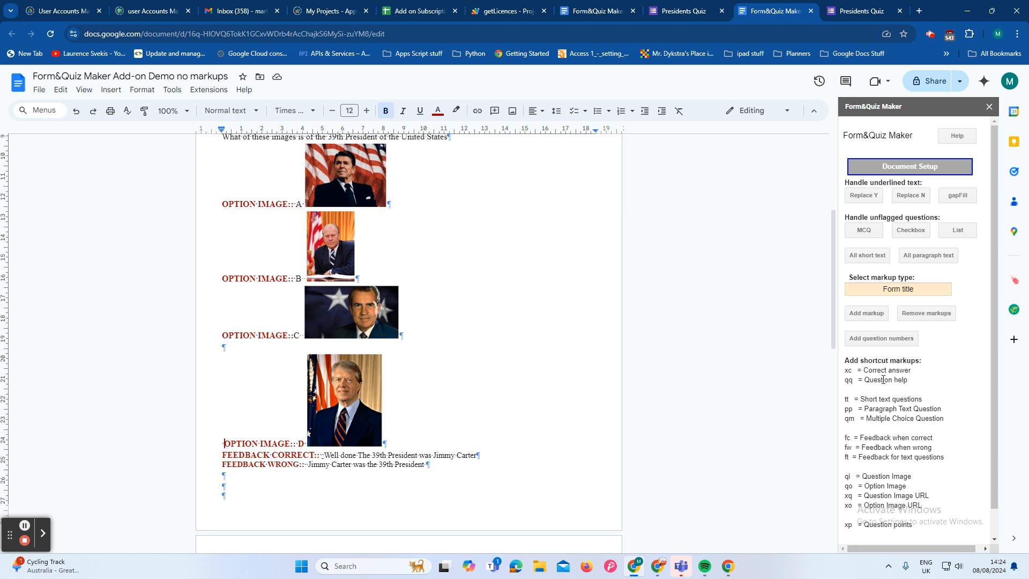
pyautogui.click(846, 437)
# Step: Flag all remaining unflagged questions in the document as multiple choice
pyautogui.scroll(5, 477, 515)
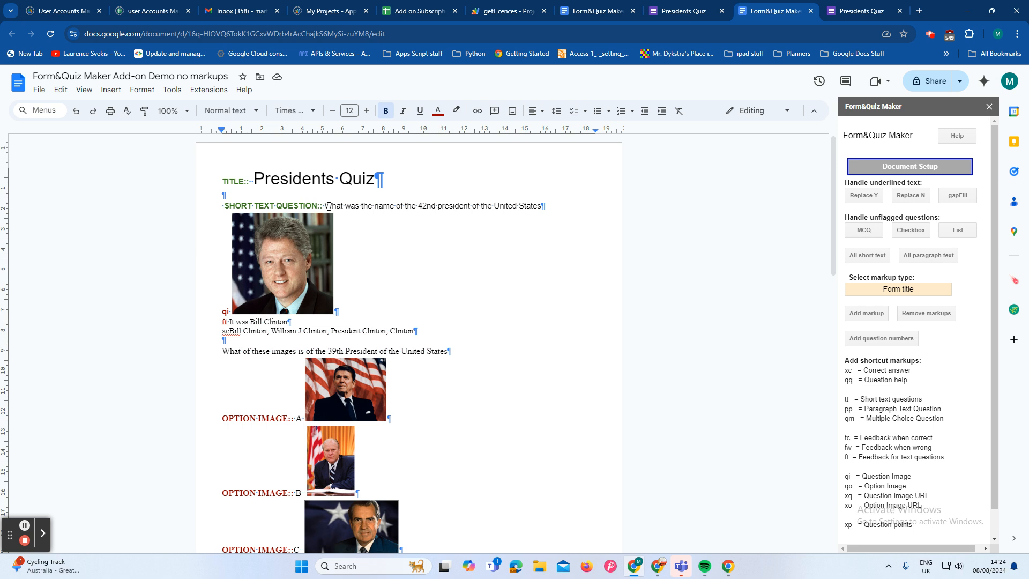
pyautogui.click(860, 231)
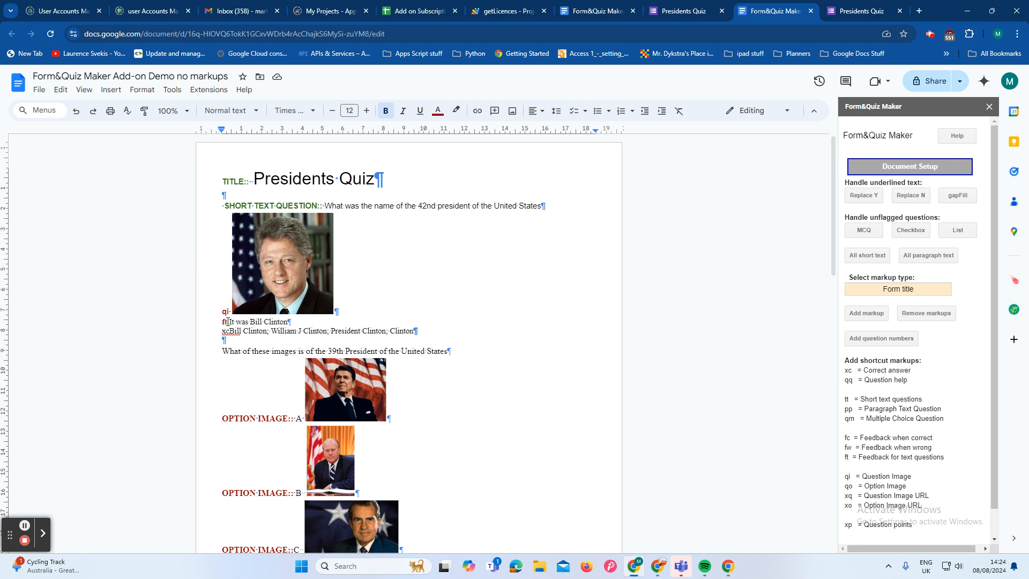
pyautogui.click(865, 238)
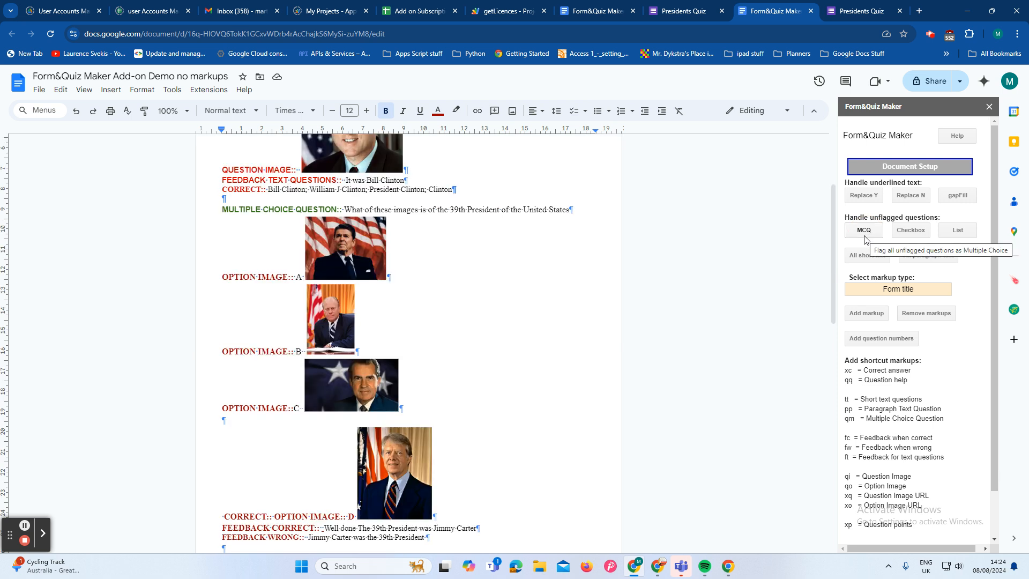
# Step: Review the markups throughout the document, from the title to the 1st President question
pyautogui.scroll(3, 540, 322)
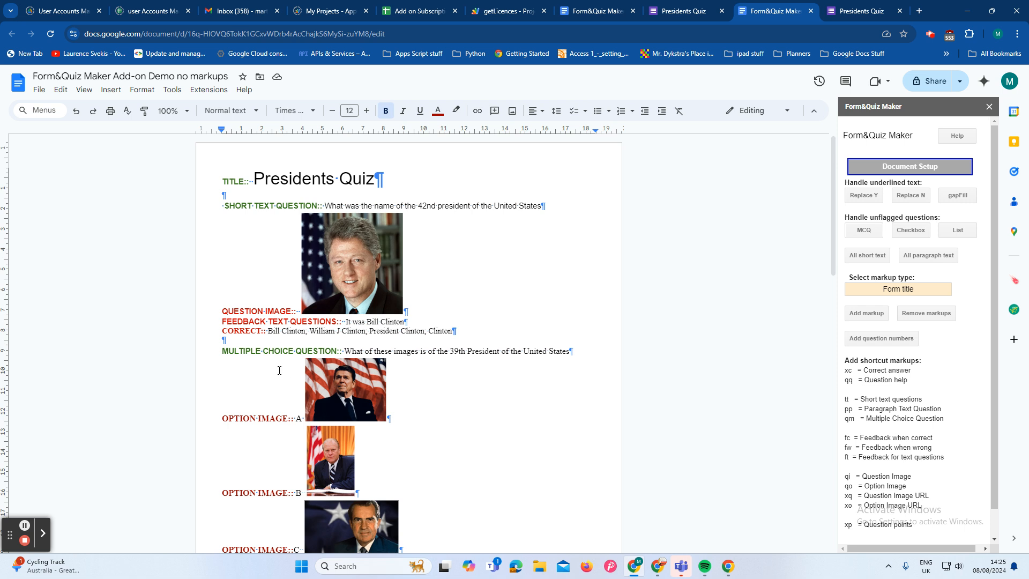
pyautogui.scroll(-6, 280, 370)
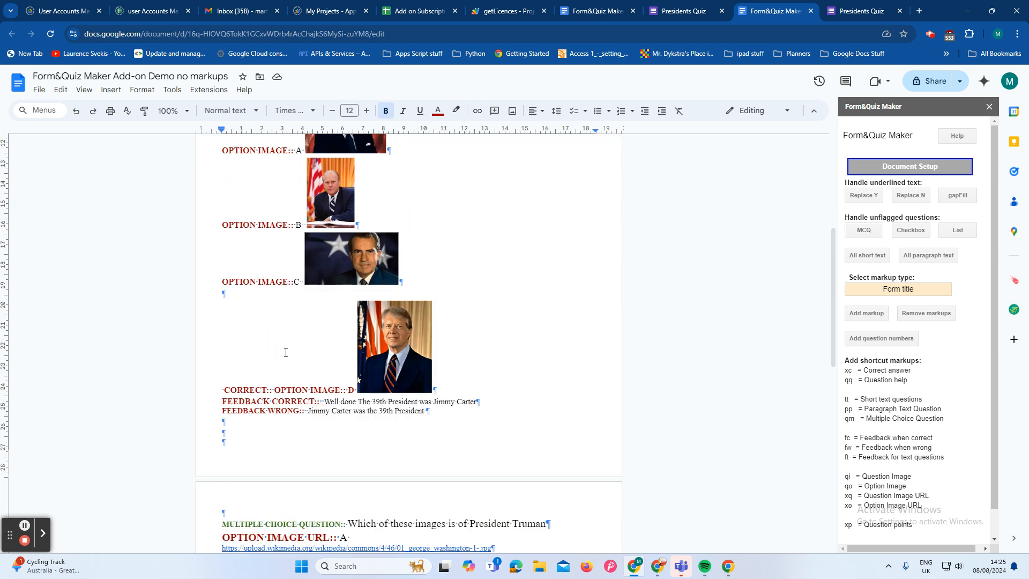
pyautogui.scroll(-5, 286, 352)
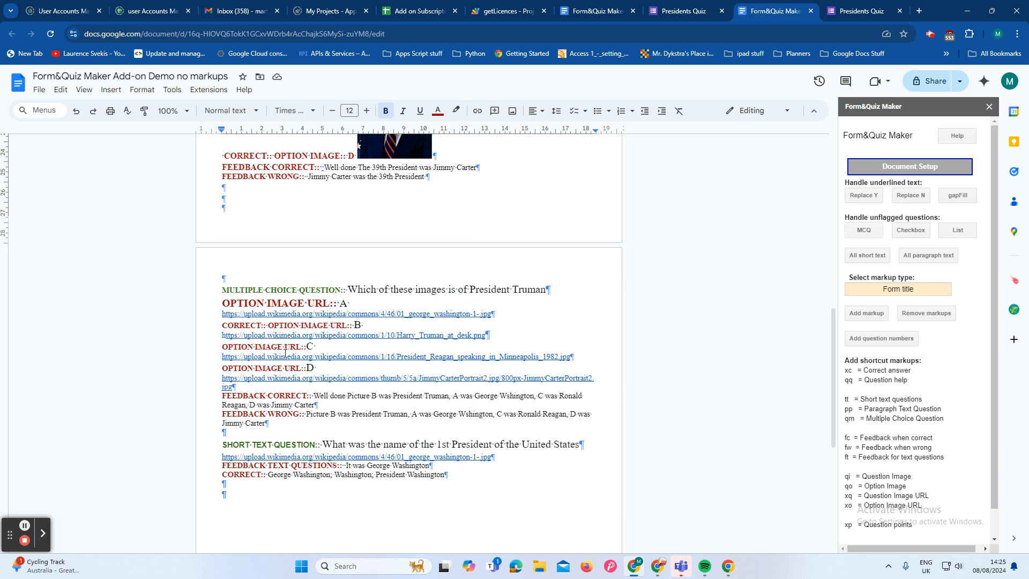
pyautogui.scroll(-2, 286, 352)
pyautogui.scroll(13, 290, 421)
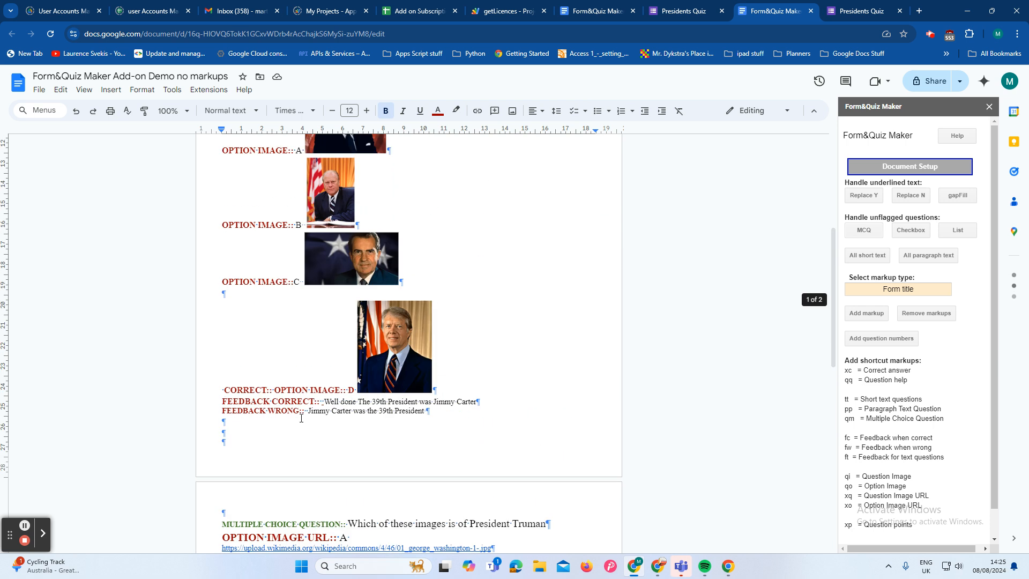
pyautogui.scroll(1, 302, 417)
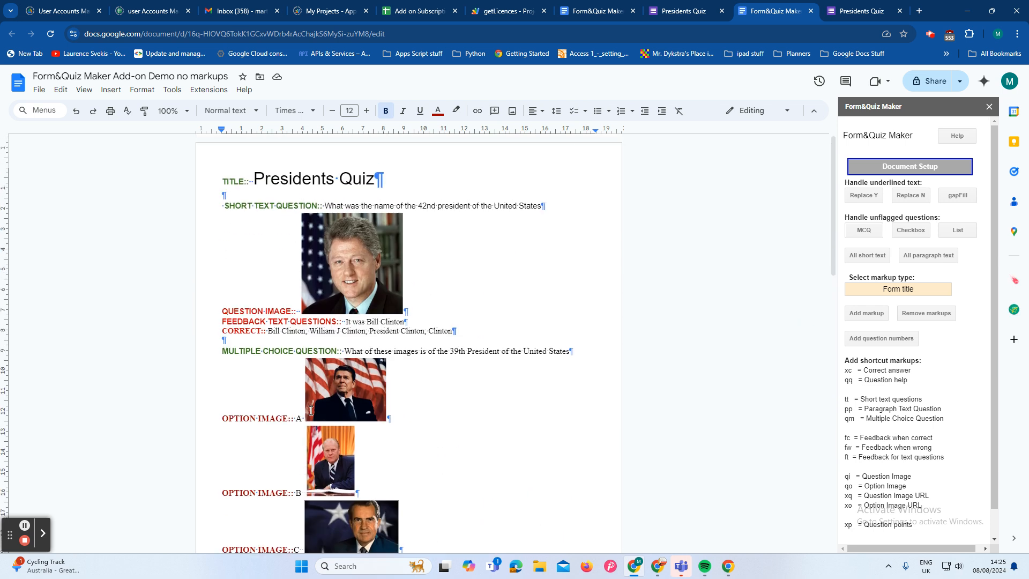
# Step: Create the quiz form from the document with email collection, own-domain restriction and required questions turned on
pyautogui.click(935, 170)
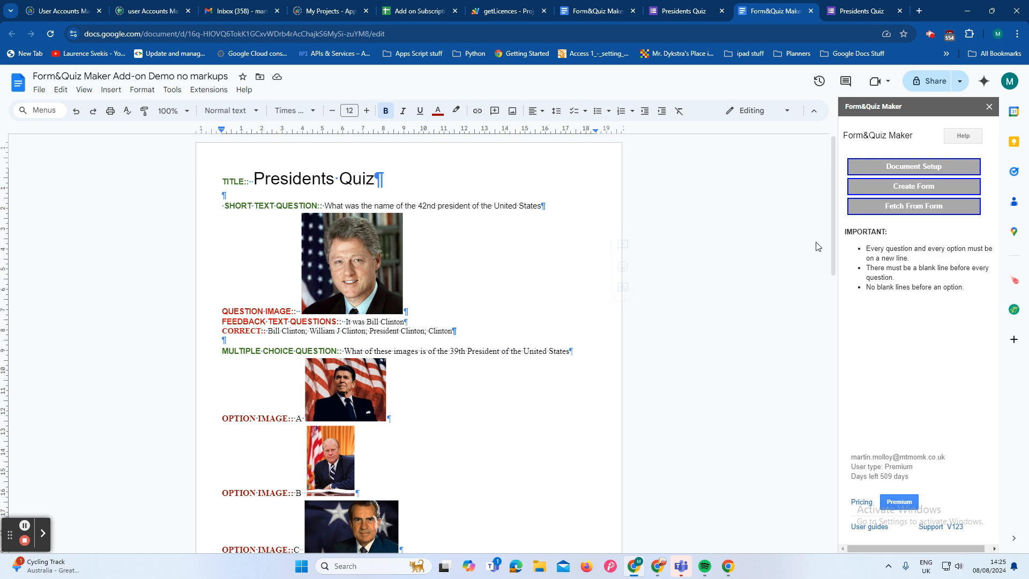
pyautogui.click(959, 190)
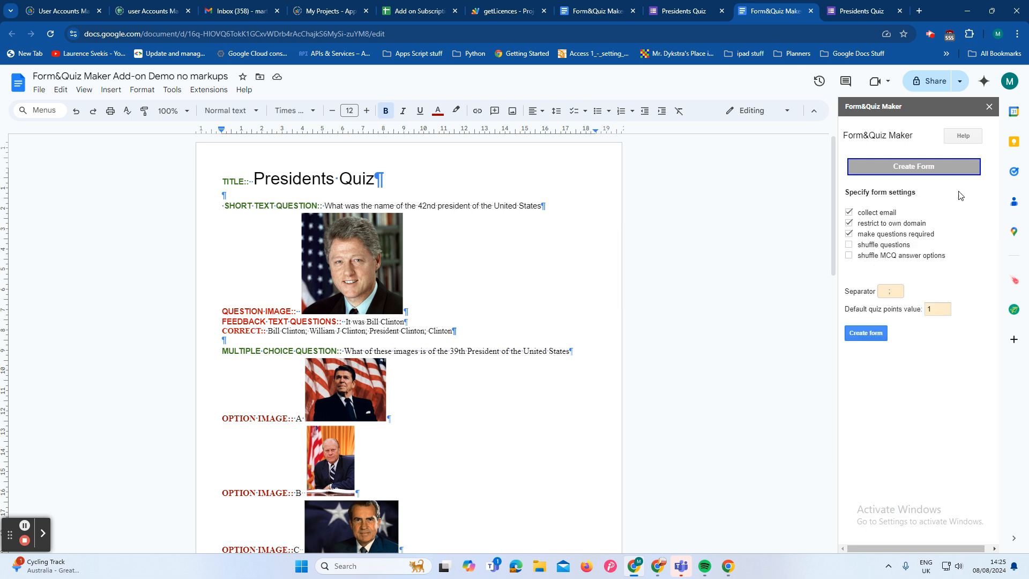
pyautogui.click(848, 223)
pyautogui.click(869, 340)
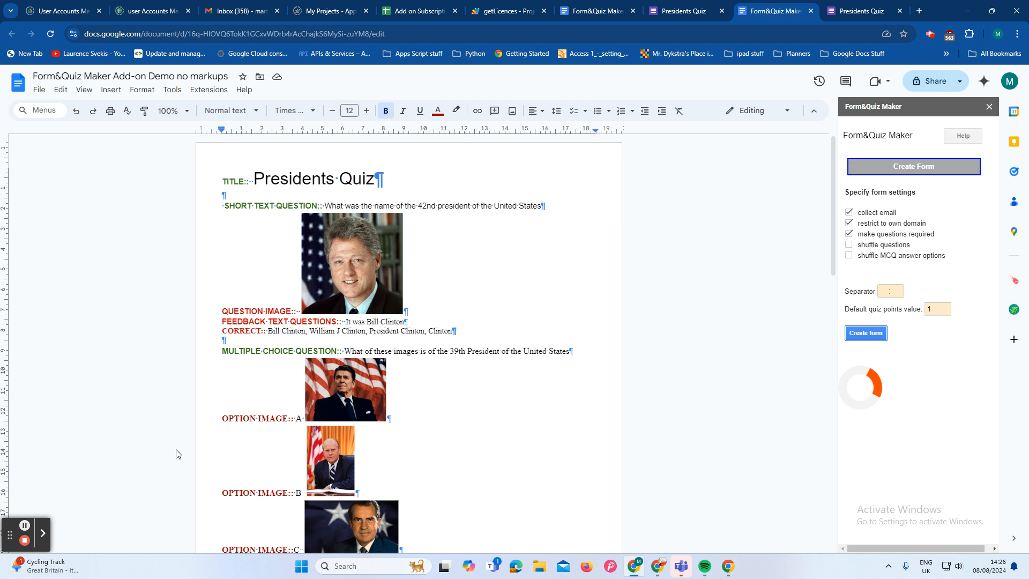
# Step: Open the published form linked at the document's end and review its questions and images down to the 1st President question
pyautogui.scroll(-3, 177, 454)
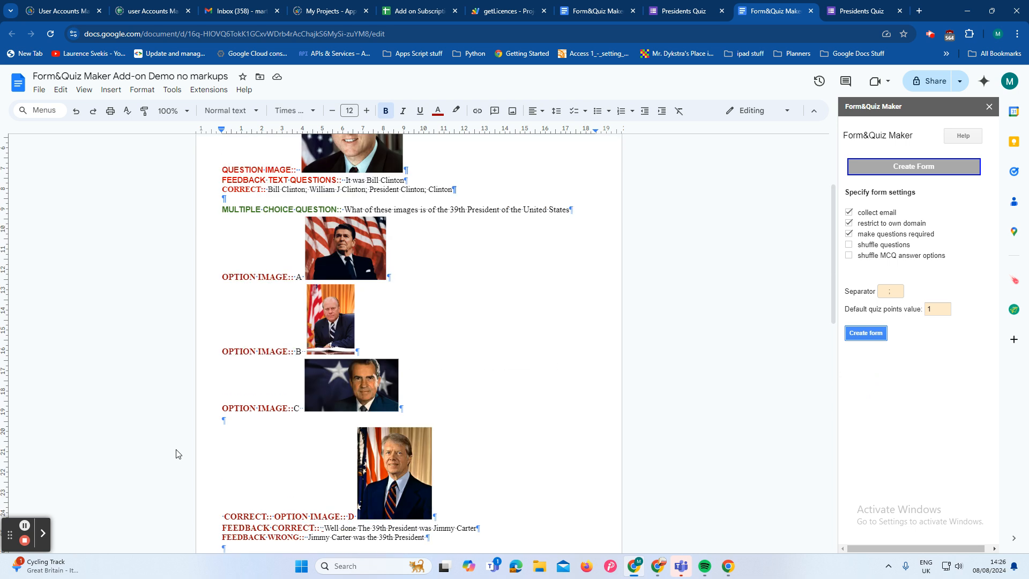
pyautogui.scroll(-7, 503, 265)
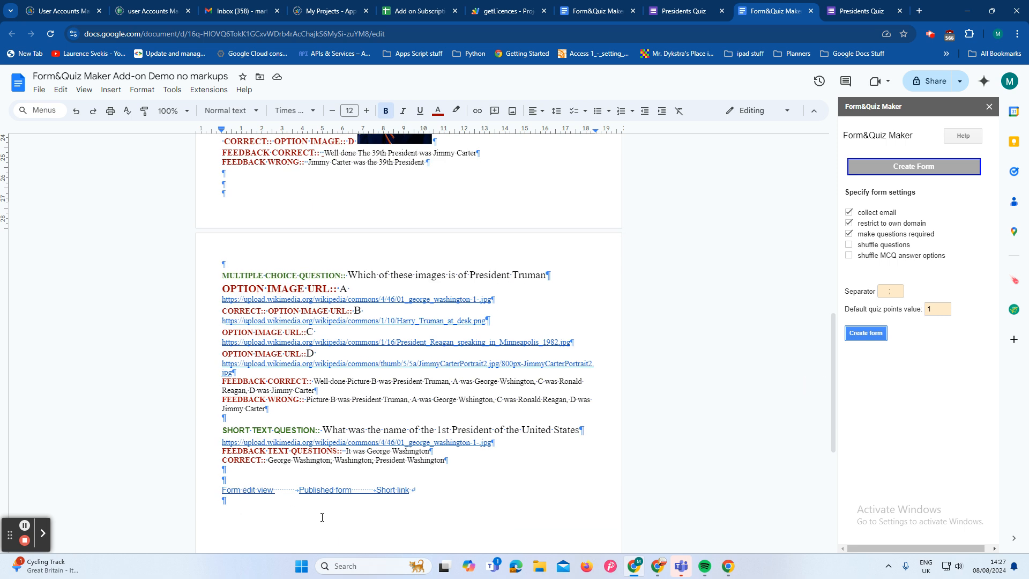
pyautogui.click(320, 491)
pyautogui.click(353, 514)
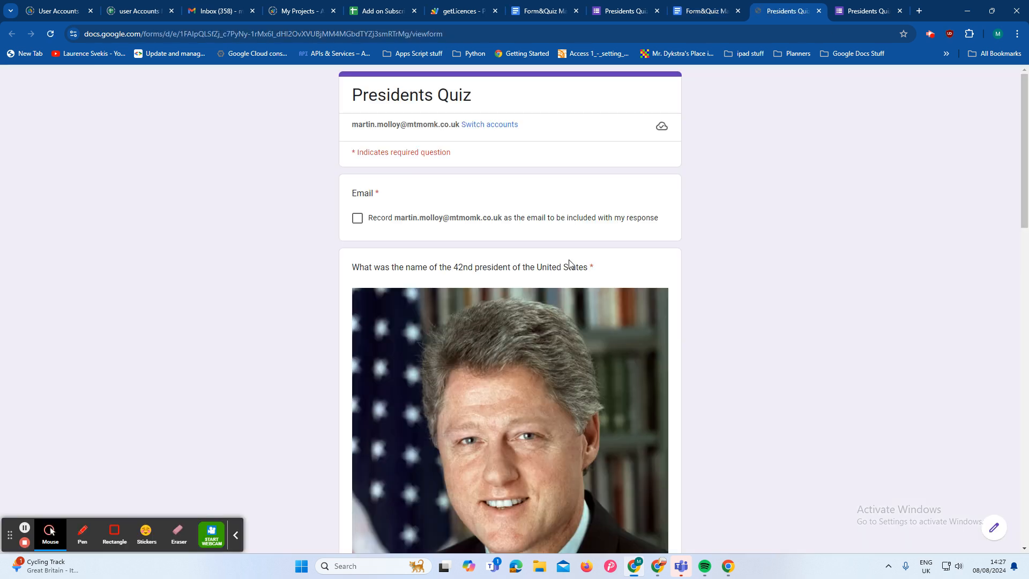
pyautogui.scroll(-8, 575, 297)
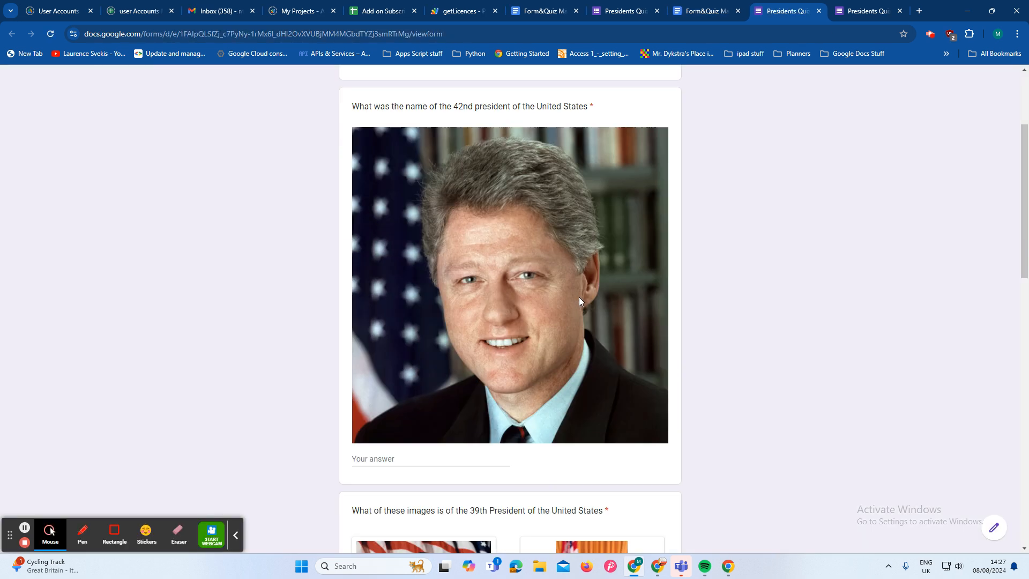
pyautogui.scroll(-5, 517, 361)
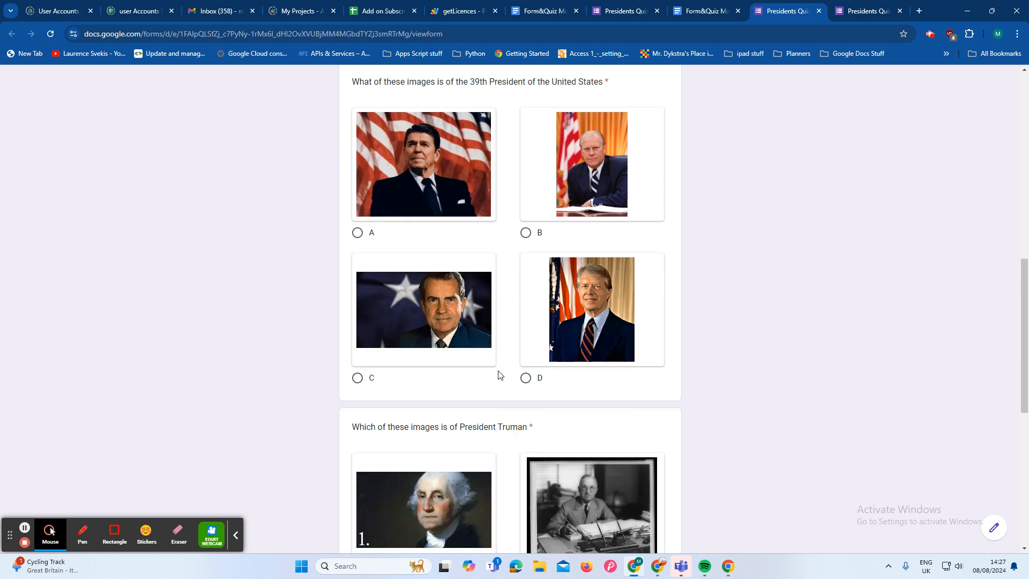
pyautogui.scroll(-4, 484, 322)
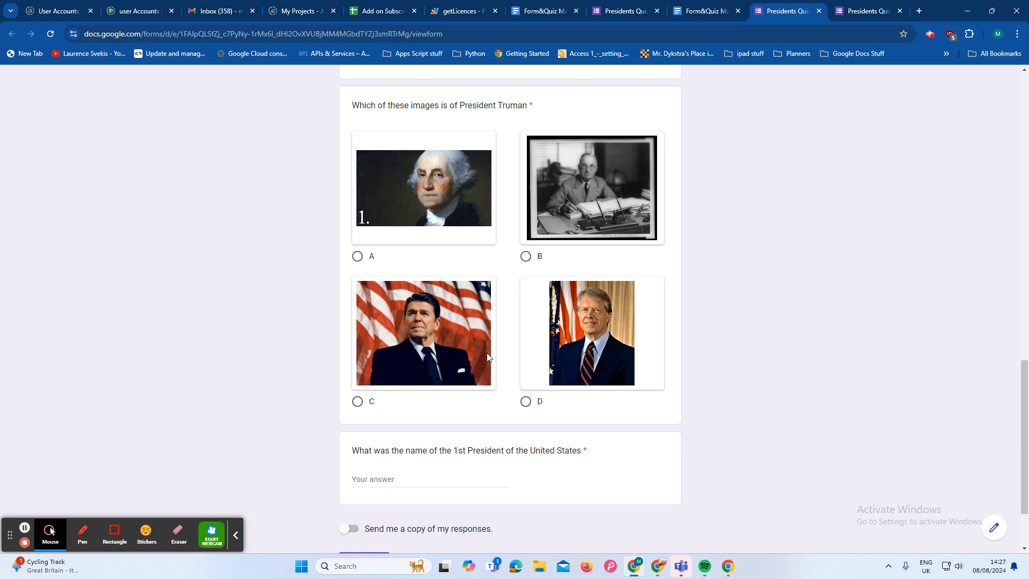
pyautogui.scroll(1, 465, 360)
pyautogui.scroll(-1, 465, 361)
# Step: Flag the image link of the 1st President question with the question image markup "QUESTION IMAGE::"
pyautogui.click(702, 13)
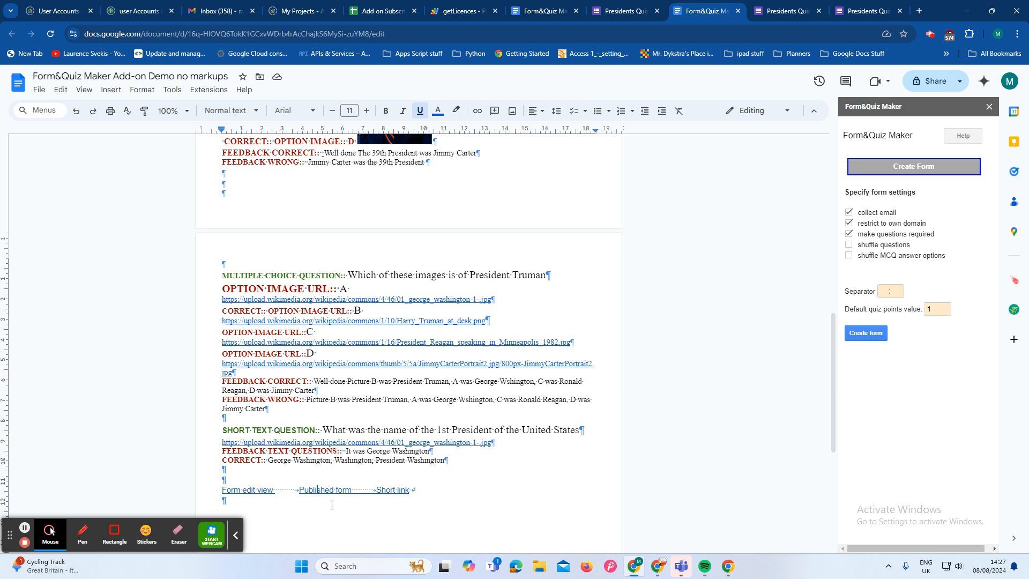
pyautogui.click(221, 443)
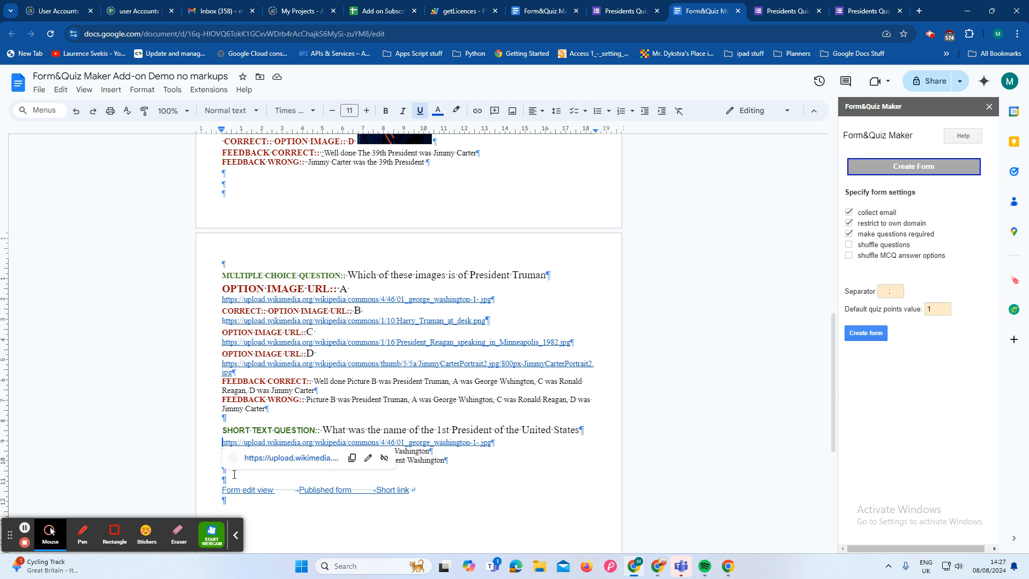
pyautogui.click(910, 165)
pyautogui.click(947, 172)
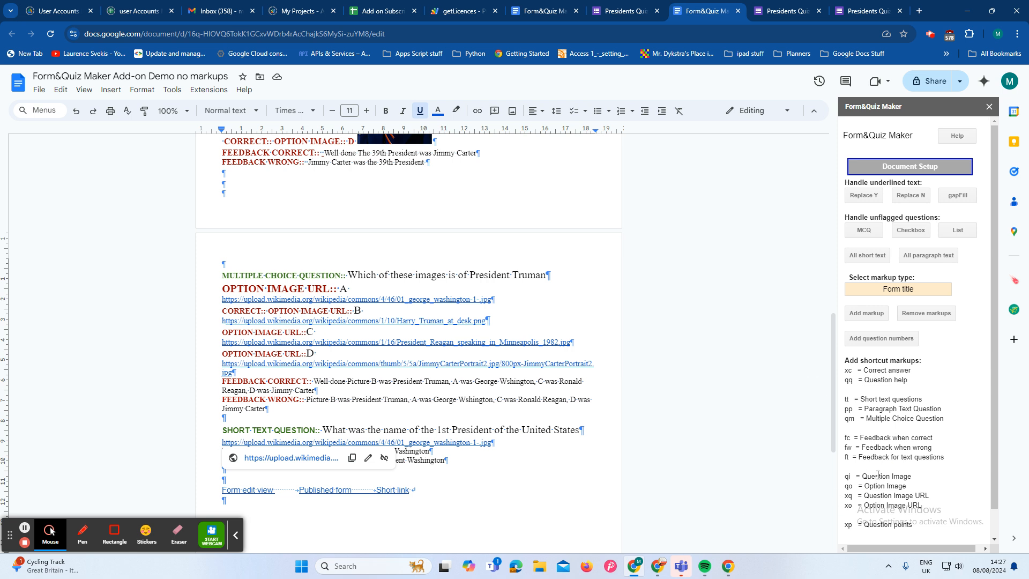
pyautogui.click(518, 512)
pyautogui.scroll(-2, 516, 498)
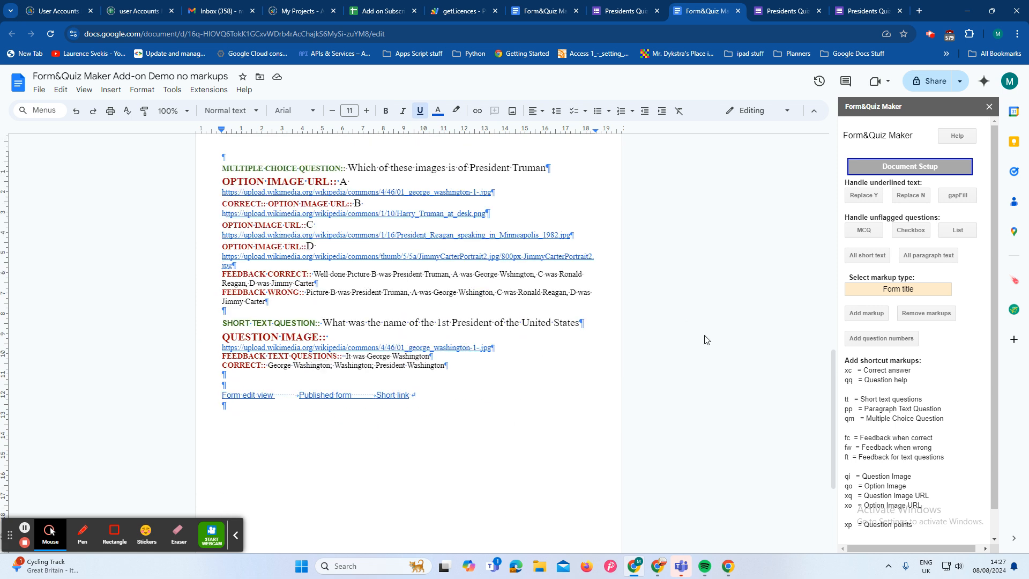
# Step: Return to the published quiz form and recheck the images of the 1st, 39th and 42nd President questions
pyautogui.click(947, 172)
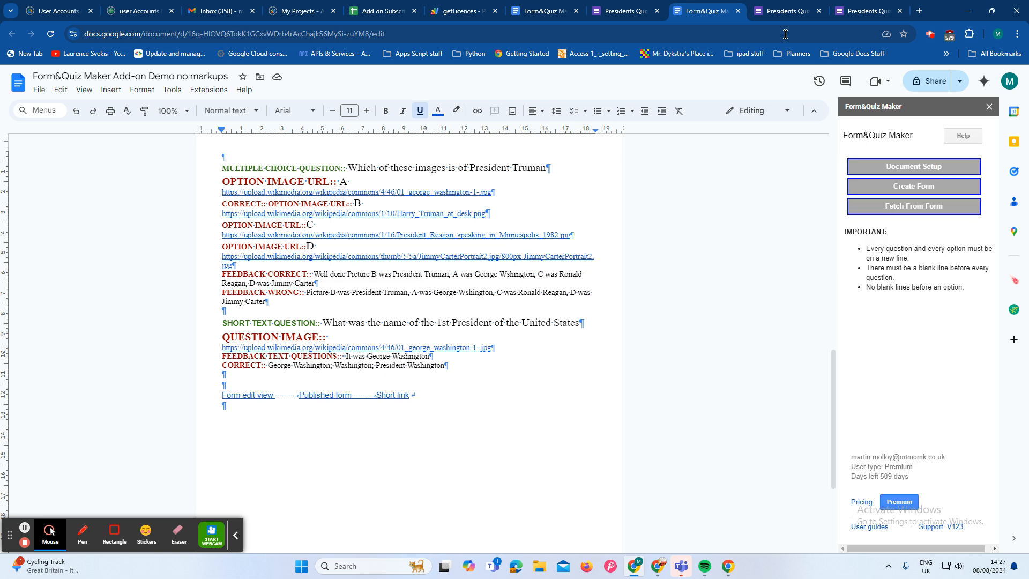
pyautogui.click(771, 11)
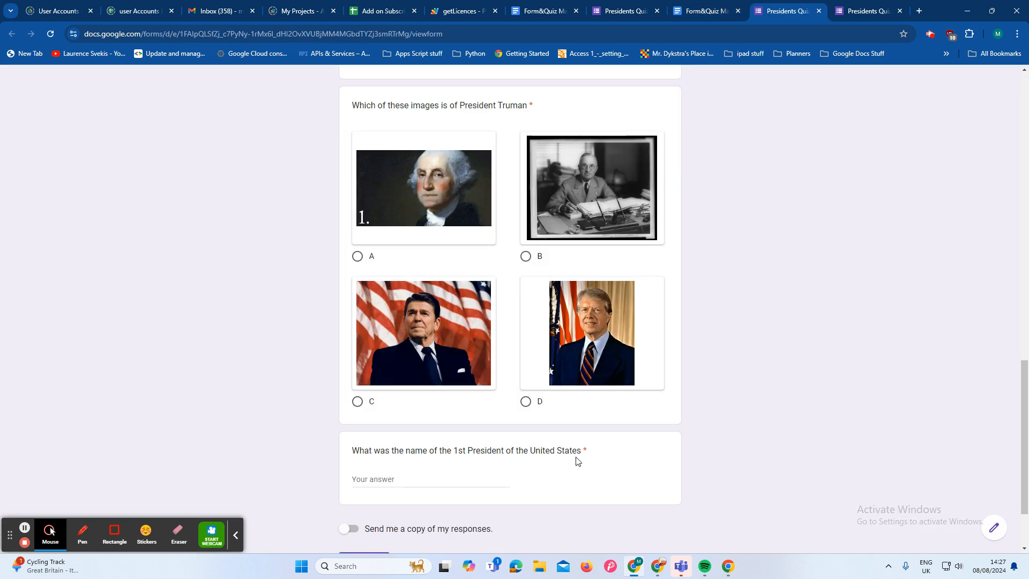
pyautogui.scroll(3, 594, 455)
pyautogui.scroll(9, 599, 429)
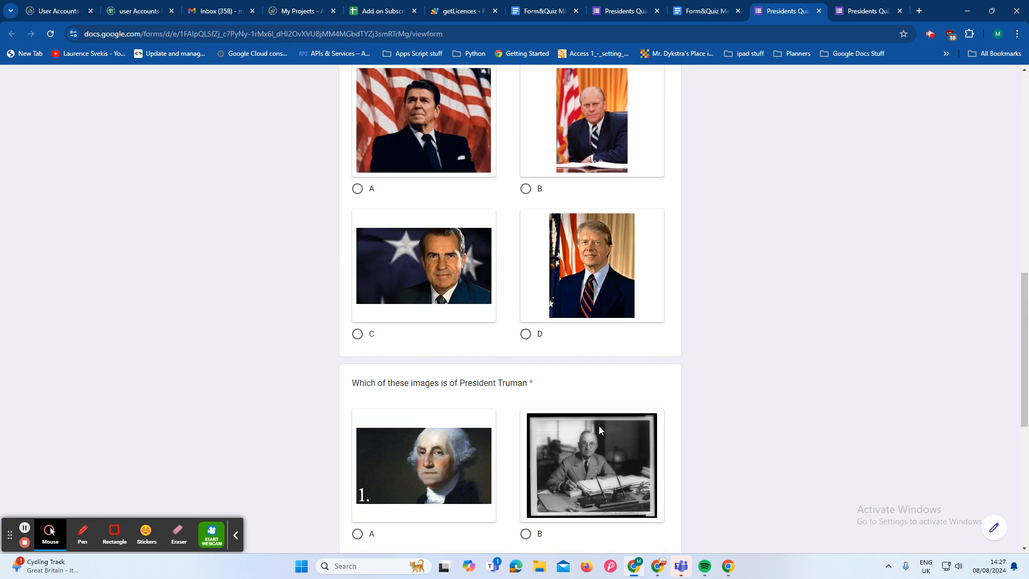
pyautogui.click(386, 352)
pyautogui.scroll(2, 425, 308)
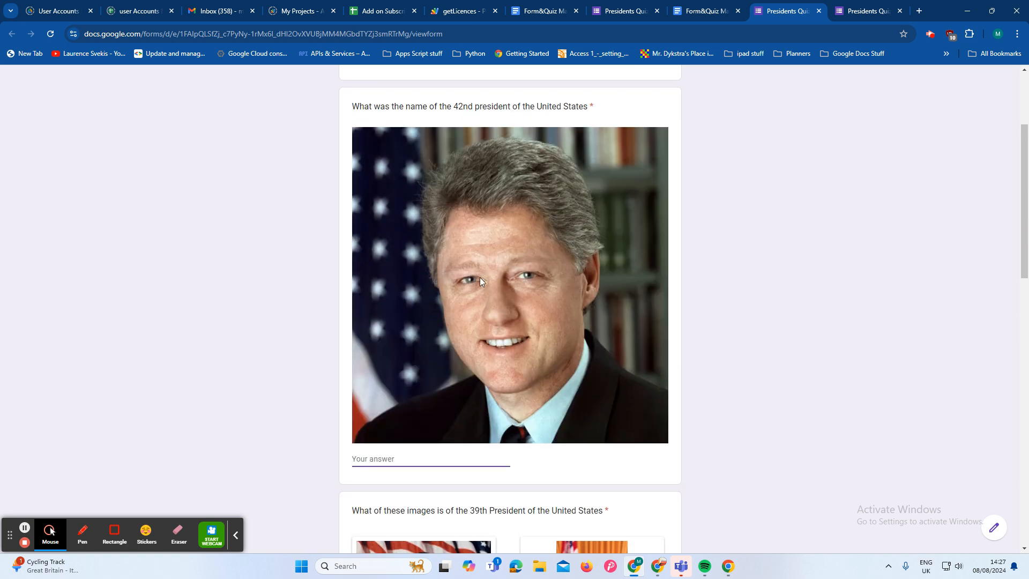
# Step: Create a new form from the document with email collection, own-domain restriction and required questions on, and 1 default point
pyautogui.click(707, 12)
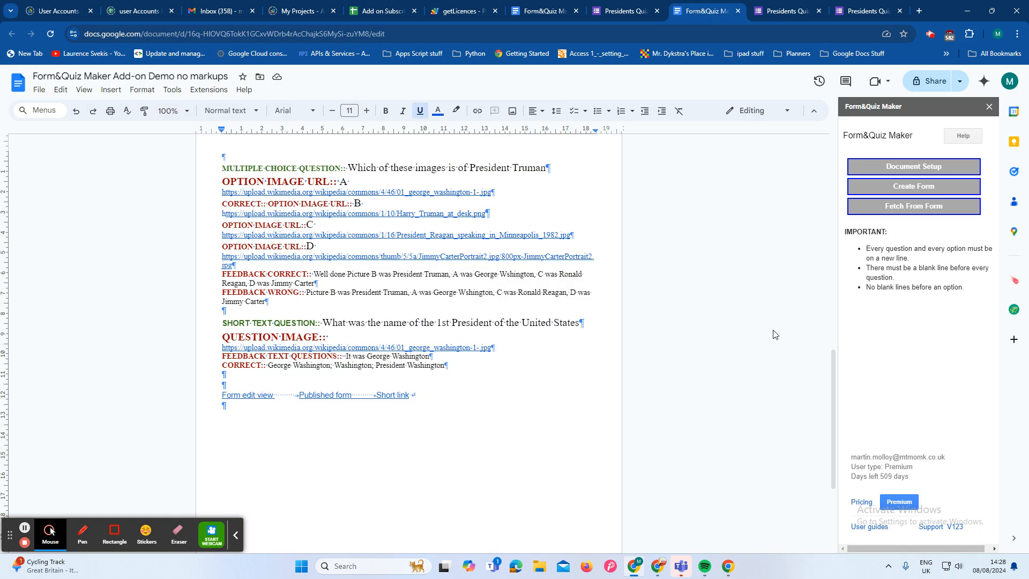
pyautogui.click(953, 185)
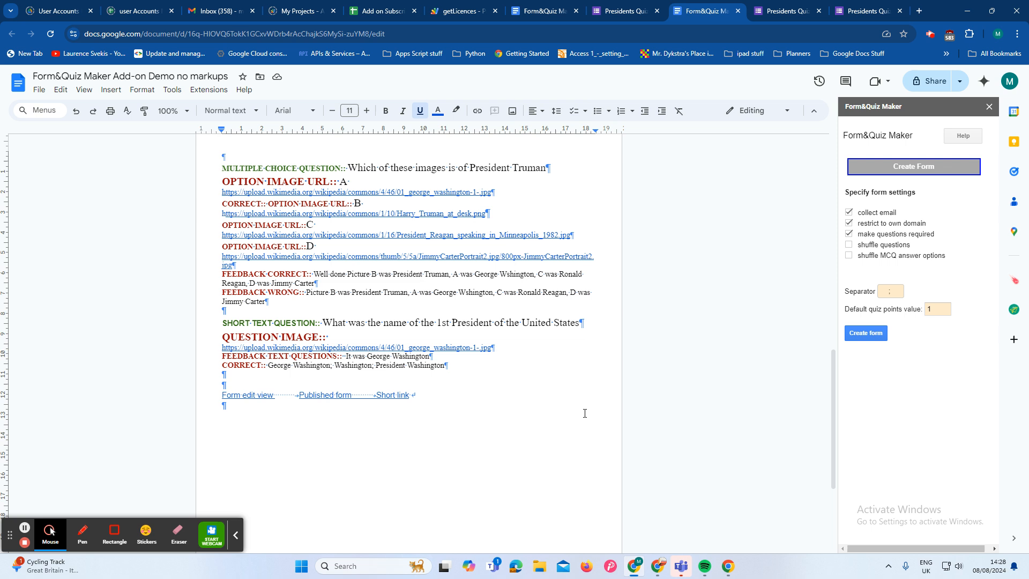
pyautogui.click(866, 334)
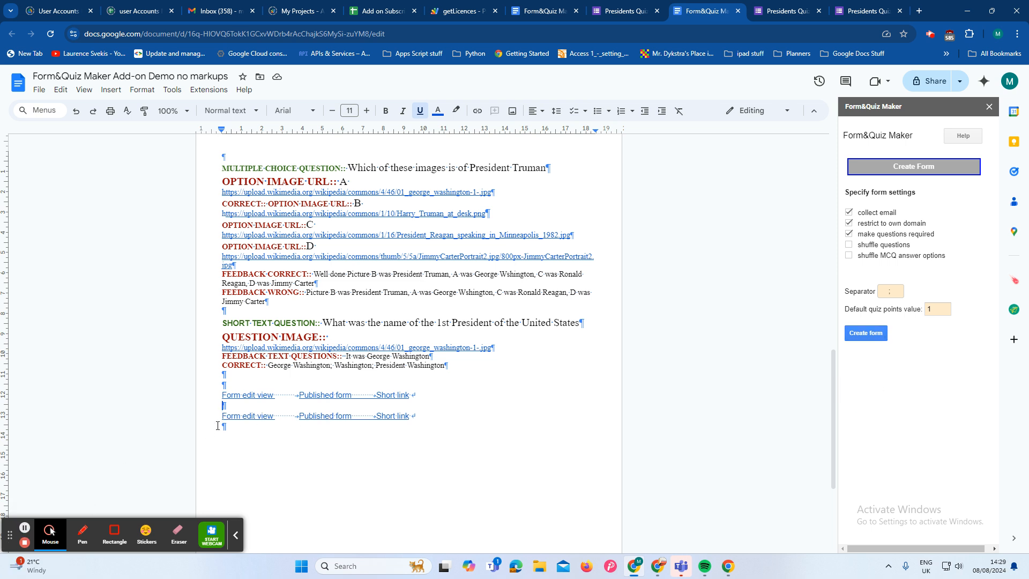
# Step: Open the newest published form and check the 1st President question for its image
pyautogui.click(320, 418)
pyautogui.click(346, 428)
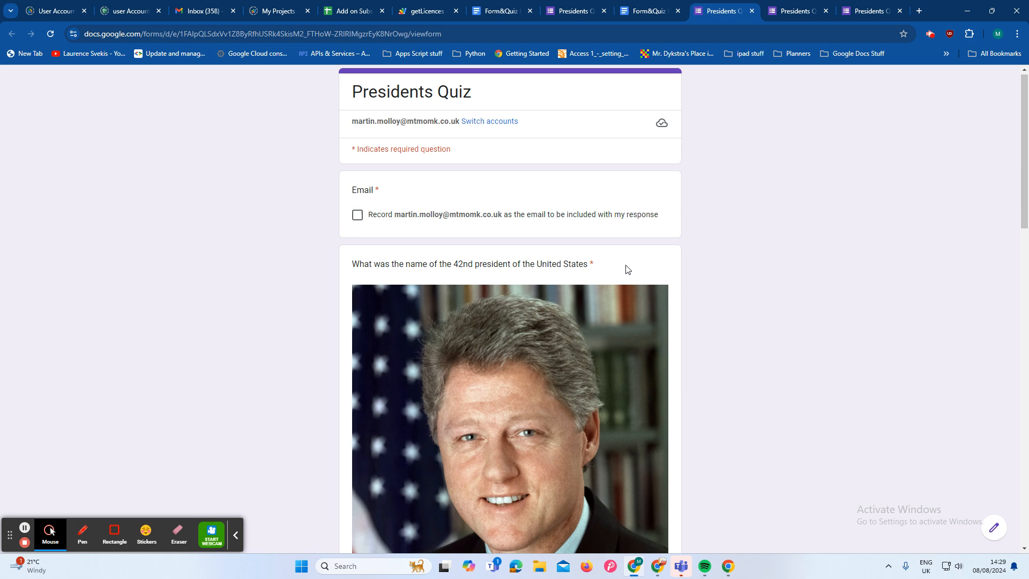
pyautogui.scroll(-4, 624, 269)
pyautogui.scroll(-15, 625, 271)
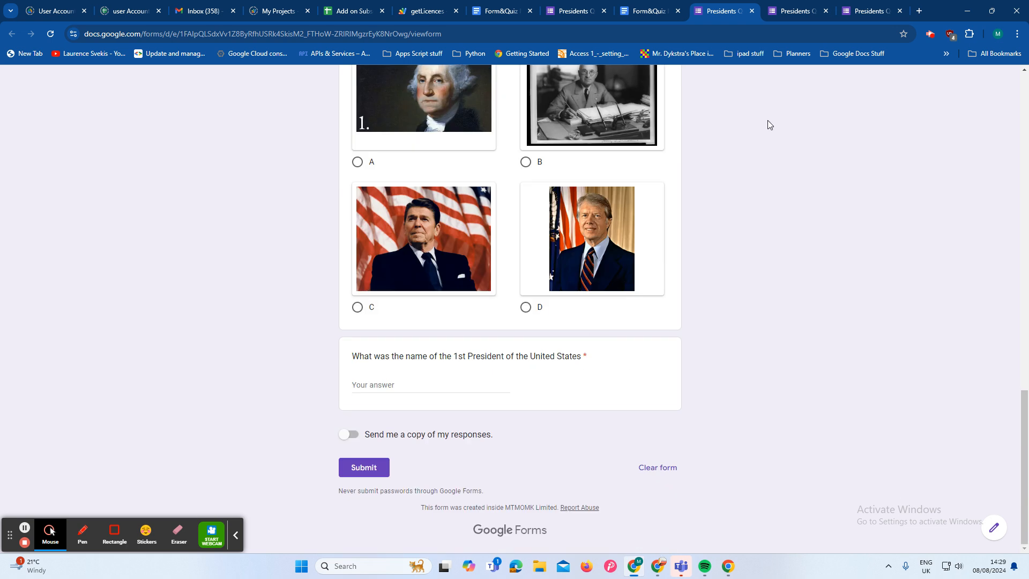
# Step: Join the 1st President image link to its "QUESTION IMAGE::" markup line and generate the form again
pyautogui.click(649, 14)
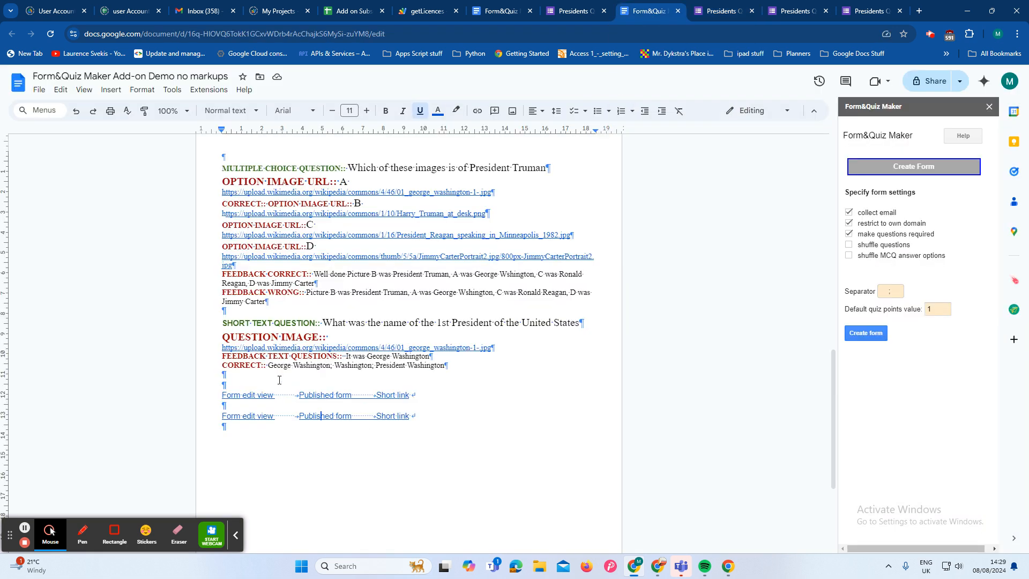
pyautogui.click(222, 346)
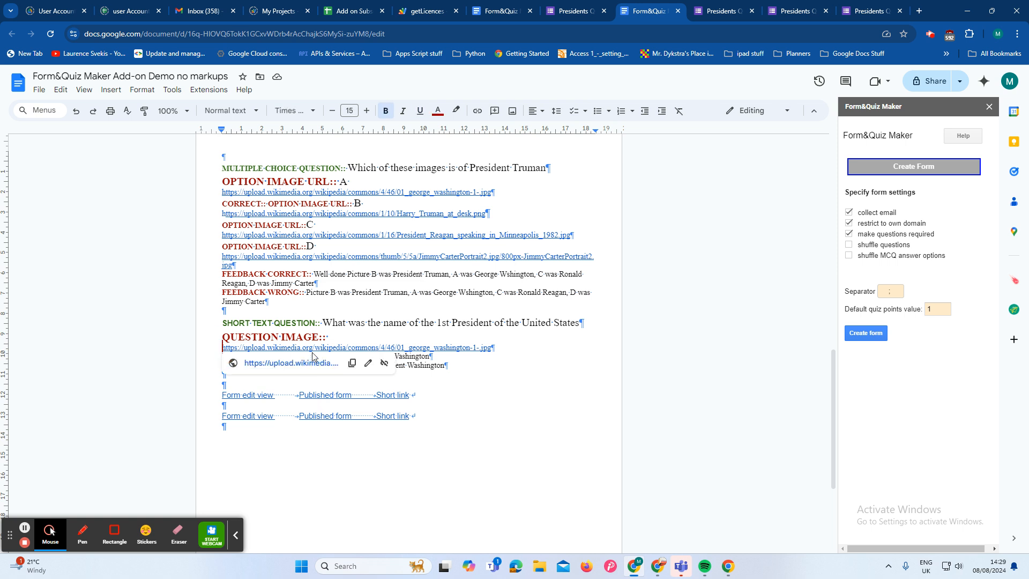
pyautogui.press('BackSpace')
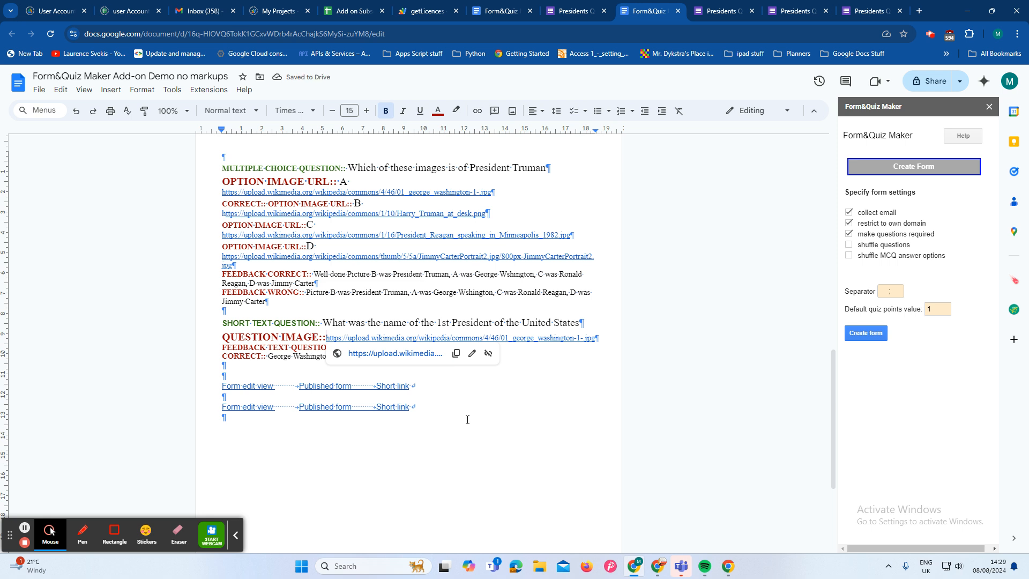
pyautogui.click(857, 338)
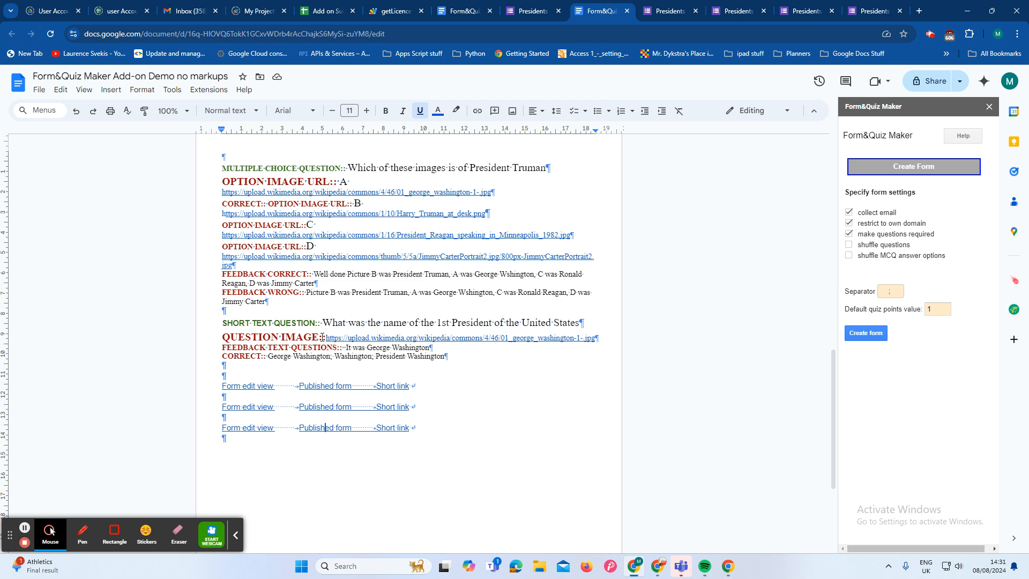
# Step: Replace the "QUESTION IMAGE::" markup before the 1st President image link with "QUESTION IMAGE URL::"
pyautogui.moveTo(326, 337); pyautogui.dragTo(223, 338)
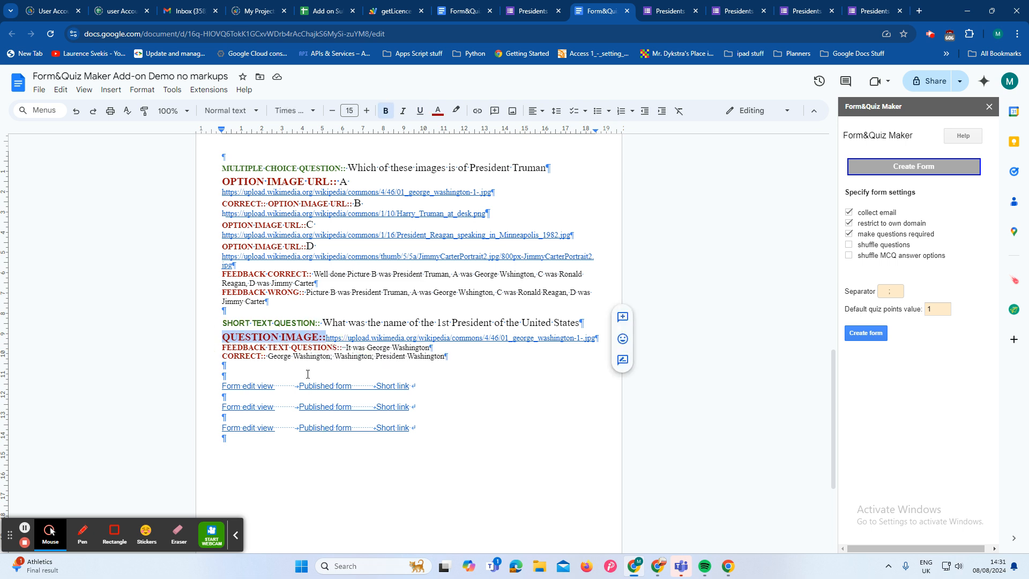
pyautogui.click(887, 170)
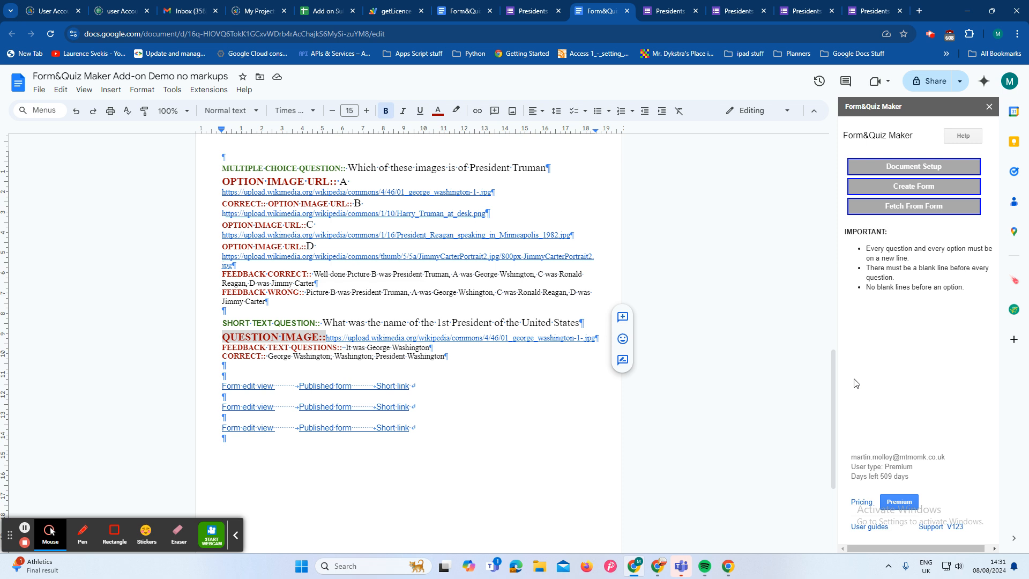
pyautogui.click(323, 340)
pyautogui.press('BackSpace')
pyautogui.press('BackSpace')
pyautogui.press('BackSpace')
pyautogui.press('BackSpace')
pyautogui.press('BackSpace')
pyautogui.press('BackSpace')
pyautogui.press('BackSpace')
pyautogui.press('BackSpace')
pyautogui.press('BackSpace')
pyautogui.press('BackSpace')
pyautogui.press('BackSpace')
pyautogui.press('BackSpace')
pyautogui.press('BackSpace')
pyautogui.press('BackSpace')
pyautogui.press('BackSpace')
pyautogui.press('BackSpace')
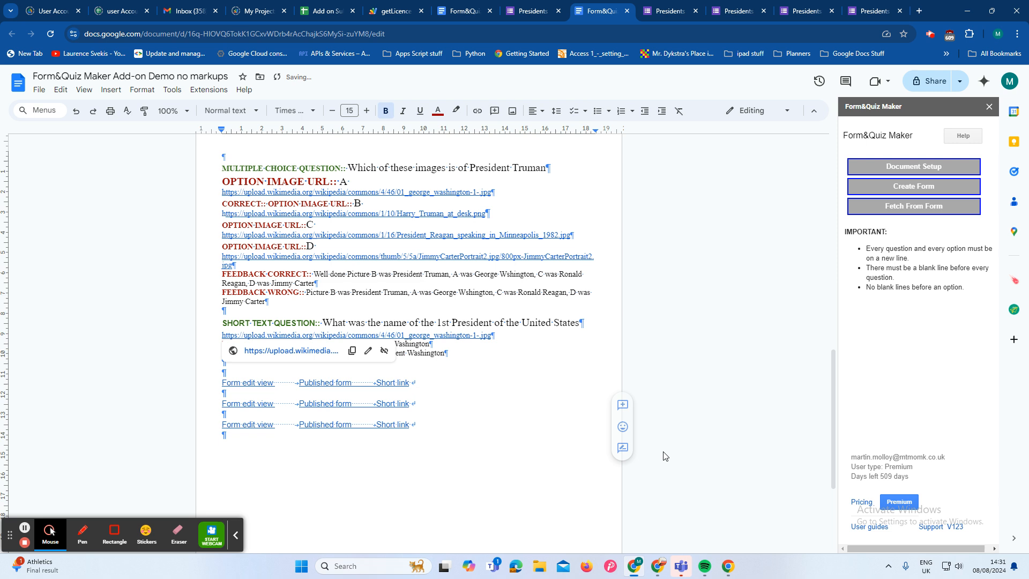
pyautogui.click(929, 174)
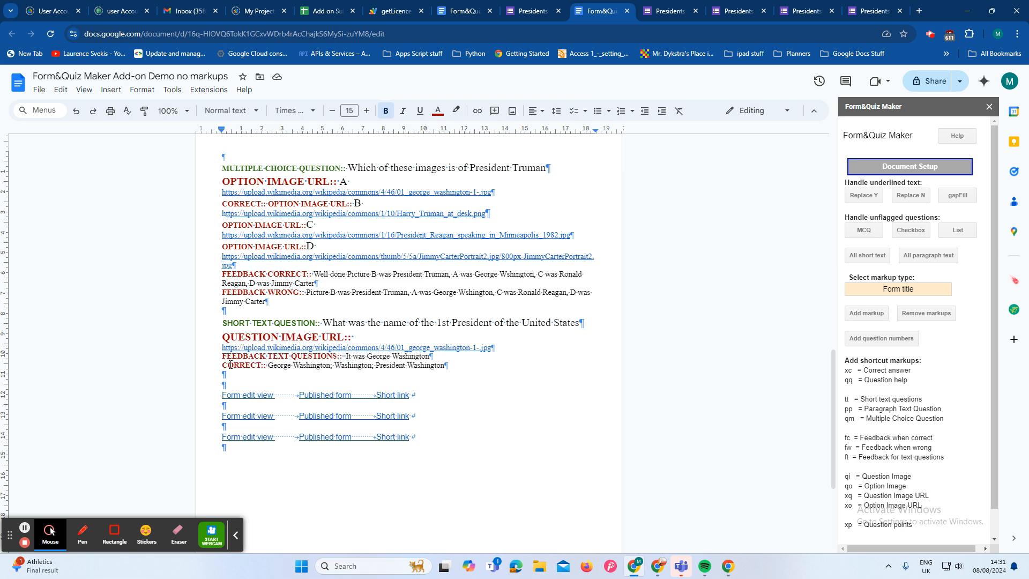
# Step: Create the form again from the corrected document with the same form settings
pyautogui.click(910, 167)
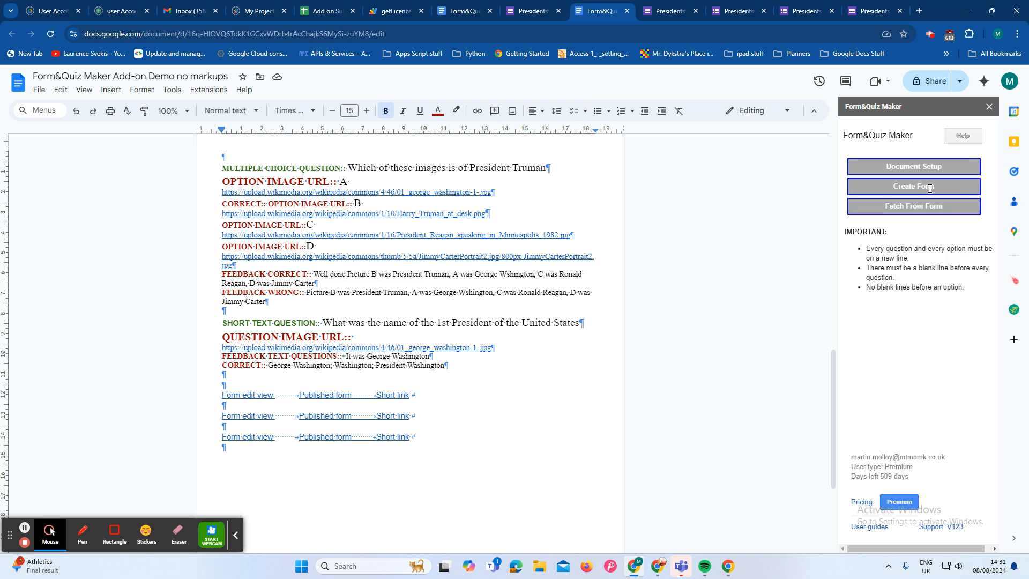
pyautogui.click(929, 190)
pyautogui.click(878, 337)
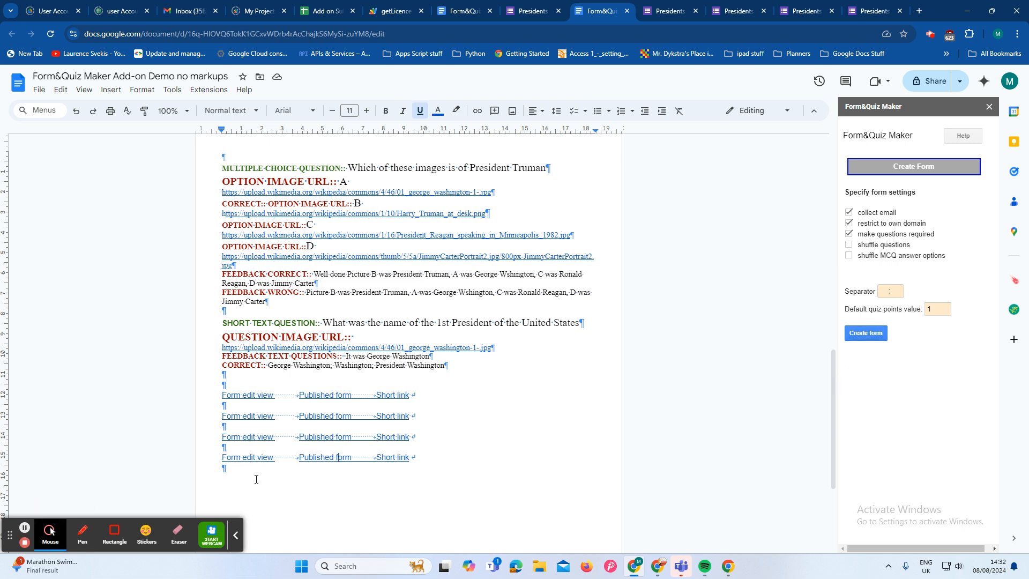
# Step: Open the published form from the last link row and check that the 1st President question has its image
pyautogui.click(321, 457)
pyautogui.click(344, 479)
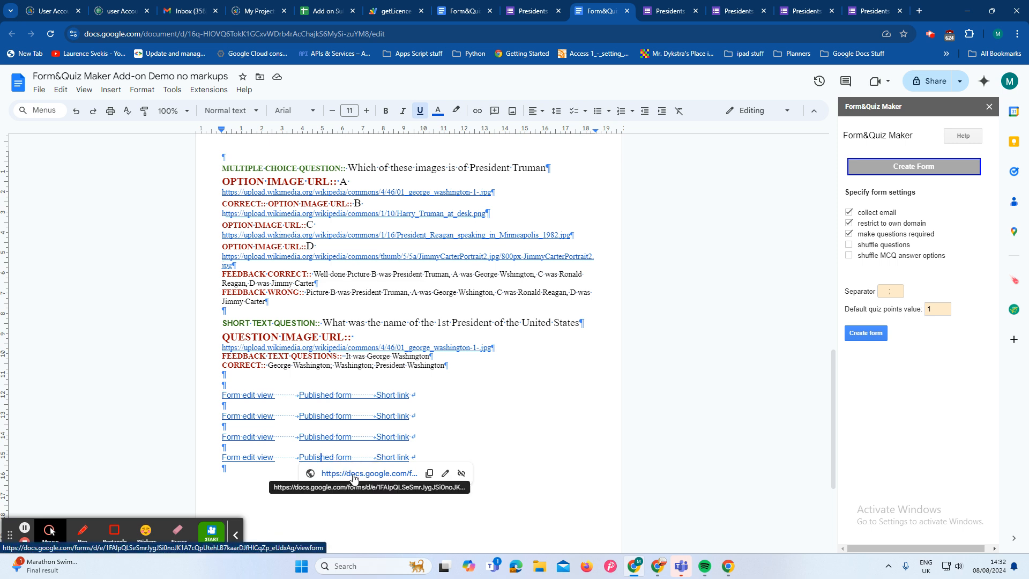
pyautogui.click(352, 480)
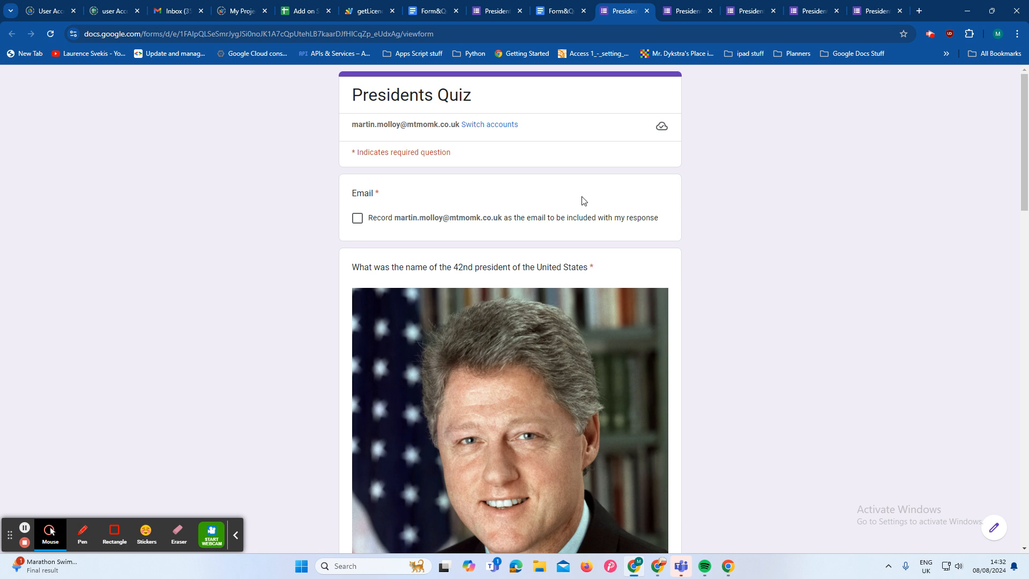
pyautogui.scroll(-6, 585, 202)
pyautogui.scroll(-12, 586, 207)
pyautogui.scroll(-5, 587, 210)
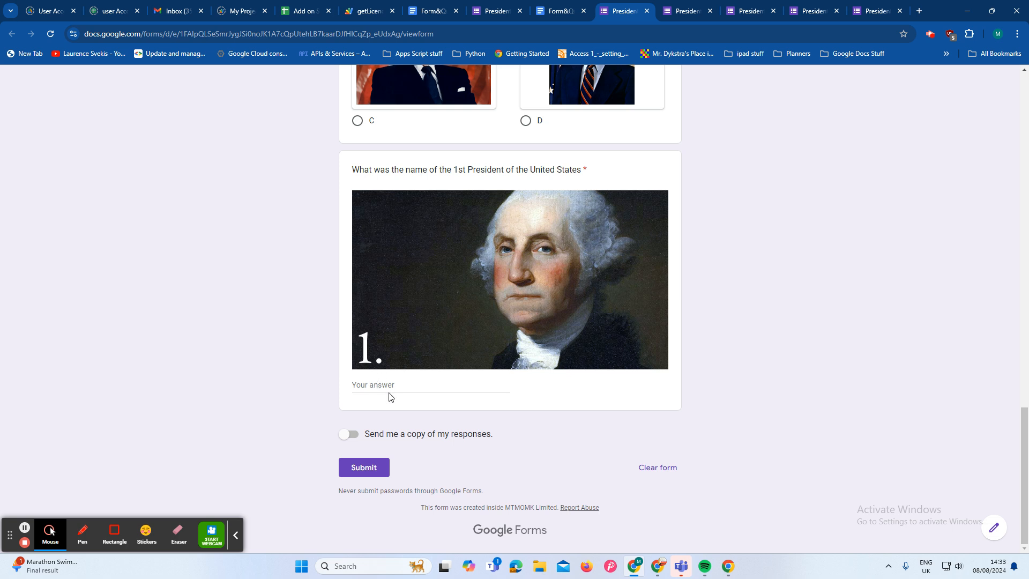
# Step: Close the published form and open the form's edit view from the last link row in the document
pyautogui.click(647, 11)
pyautogui.click(647, 11)
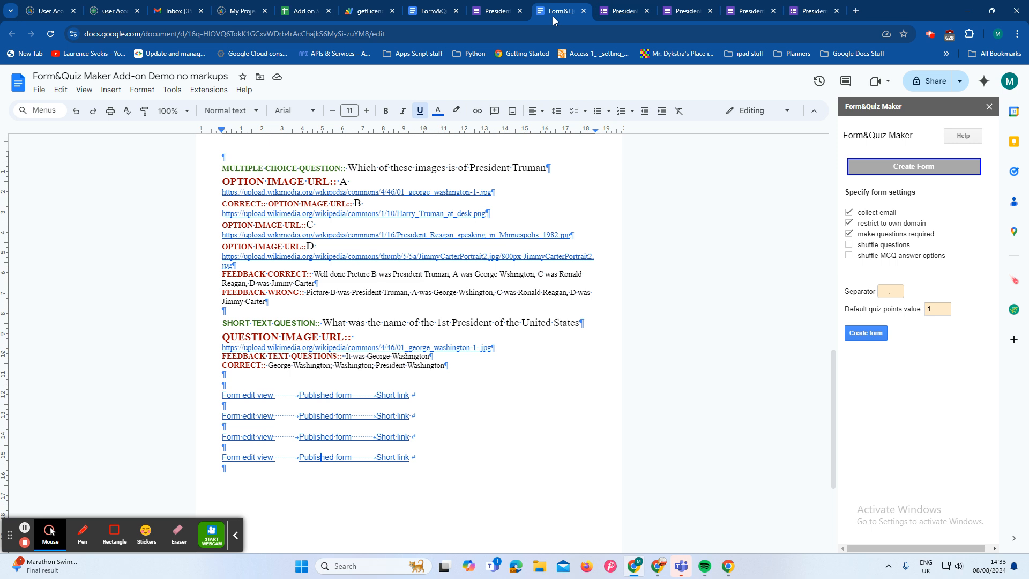
pyautogui.click(252, 457)
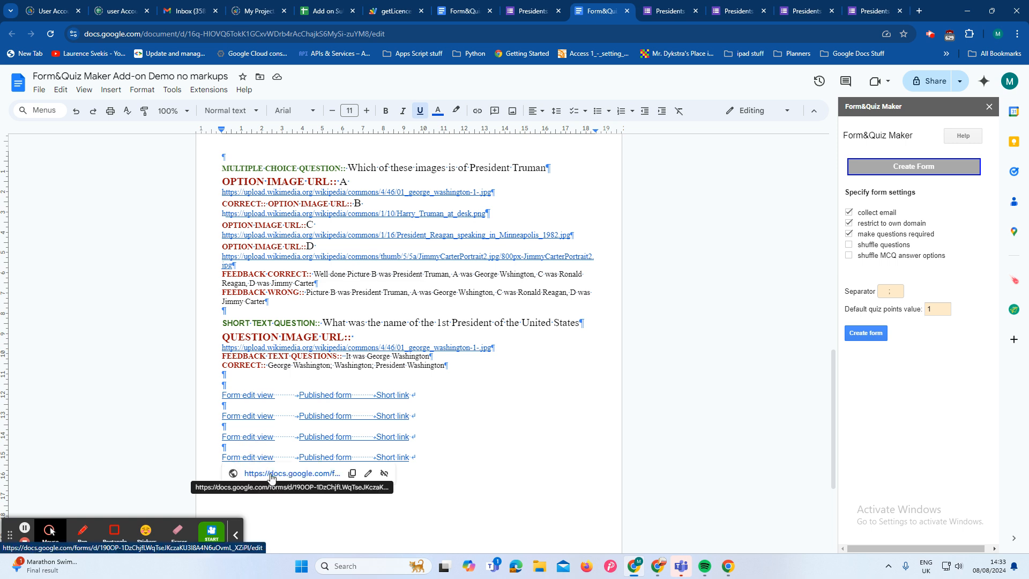
pyautogui.click(265, 474)
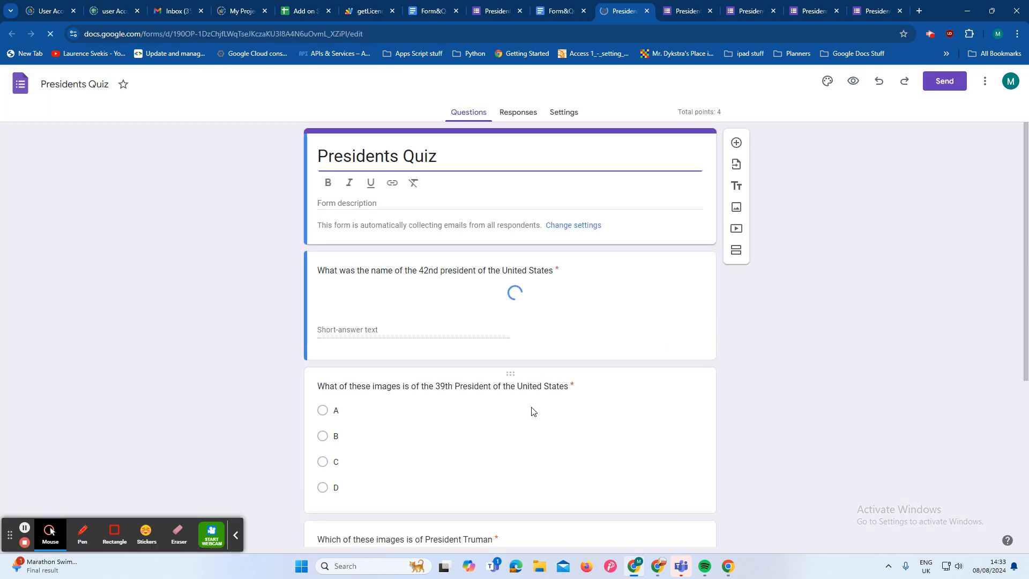
# Step: Check the image of the 42nd president question in the form's edit view
pyautogui.scroll(-5, 573, 351)
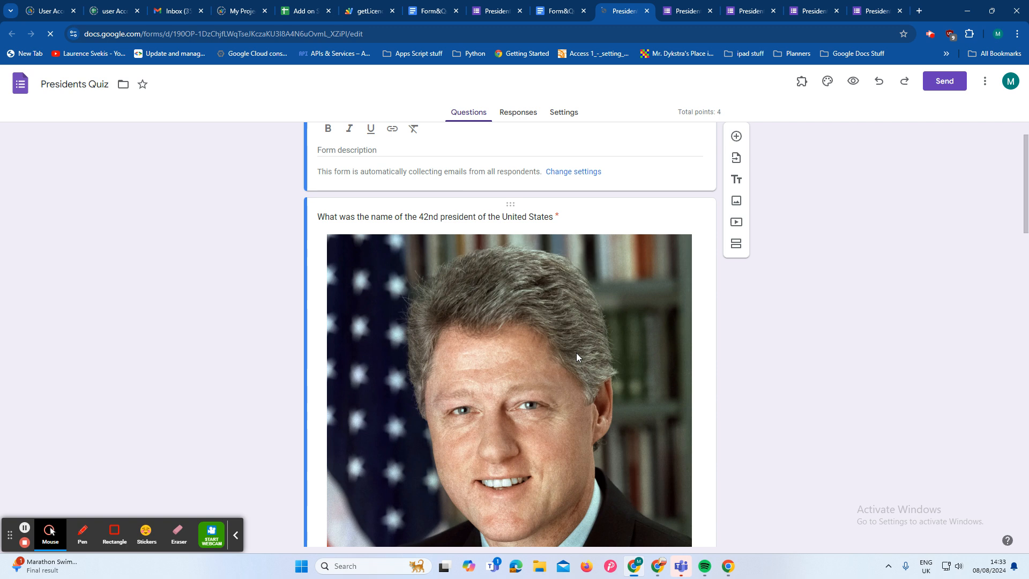
pyautogui.scroll(3, 574, 353)
pyautogui.scroll(-3, 566, 353)
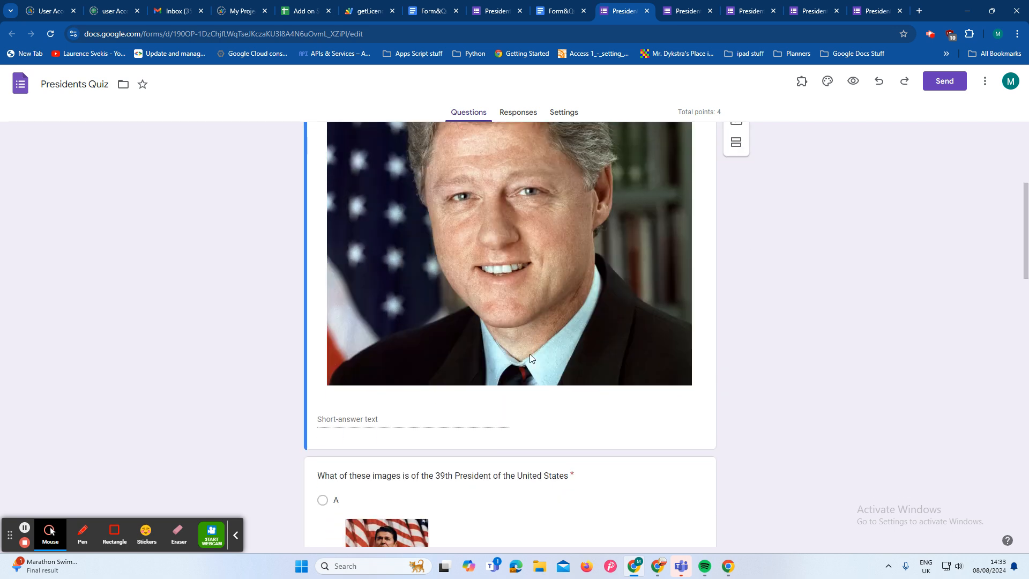
pyautogui.scroll(5, 384, 351)
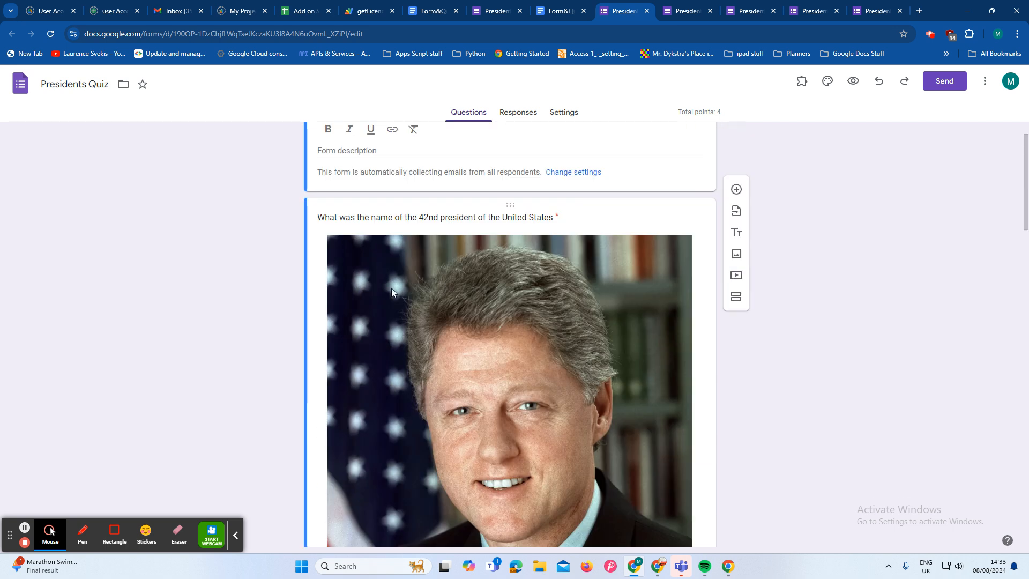
# Step: Open the answer key of the 42nd president question and review its accepted answer variants and point value
pyautogui.click(390, 215)
pyautogui.scroll(-6, 463, 338)
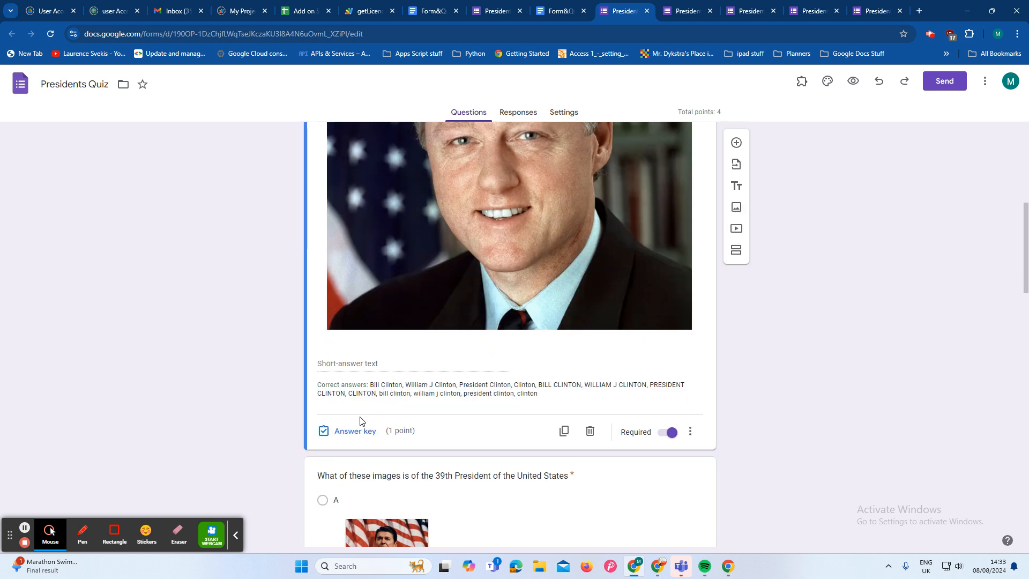
pyautogui.click(348, 431)
pyautogui.scroll(-10, 385, 394)
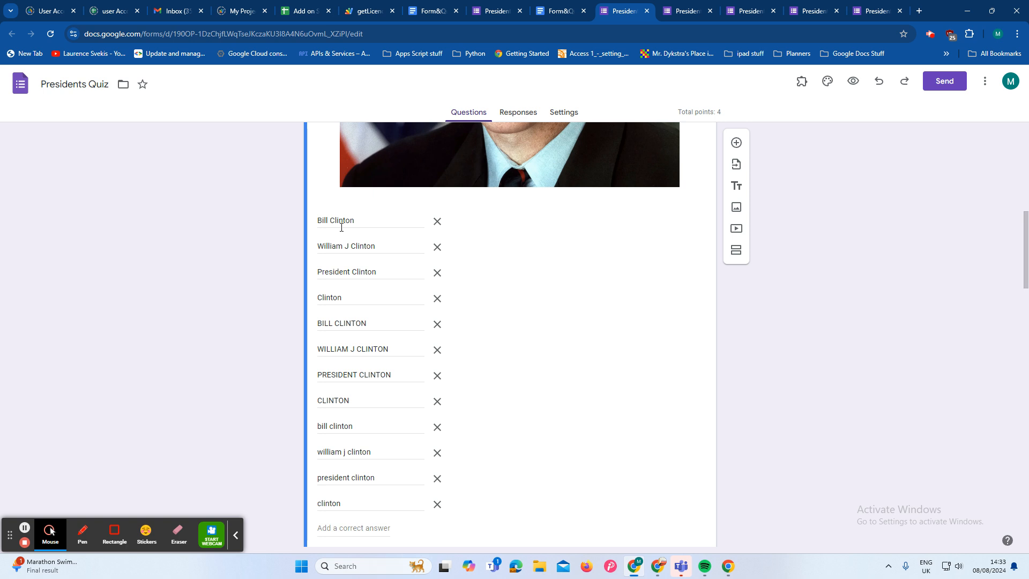
pyautogui.scroll(10, 266, 327)
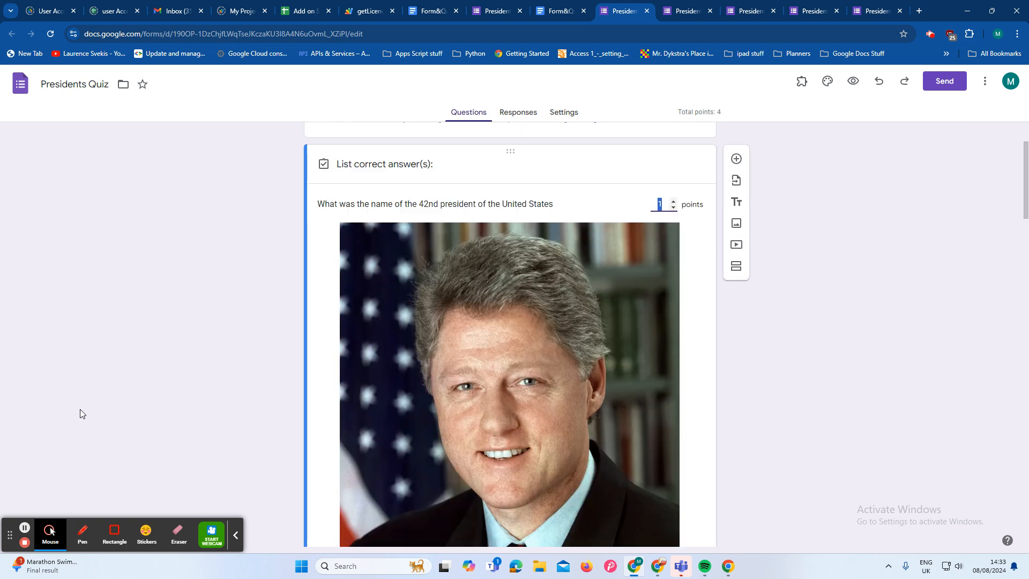
pyautogui.scroll(-3, 101, 399)
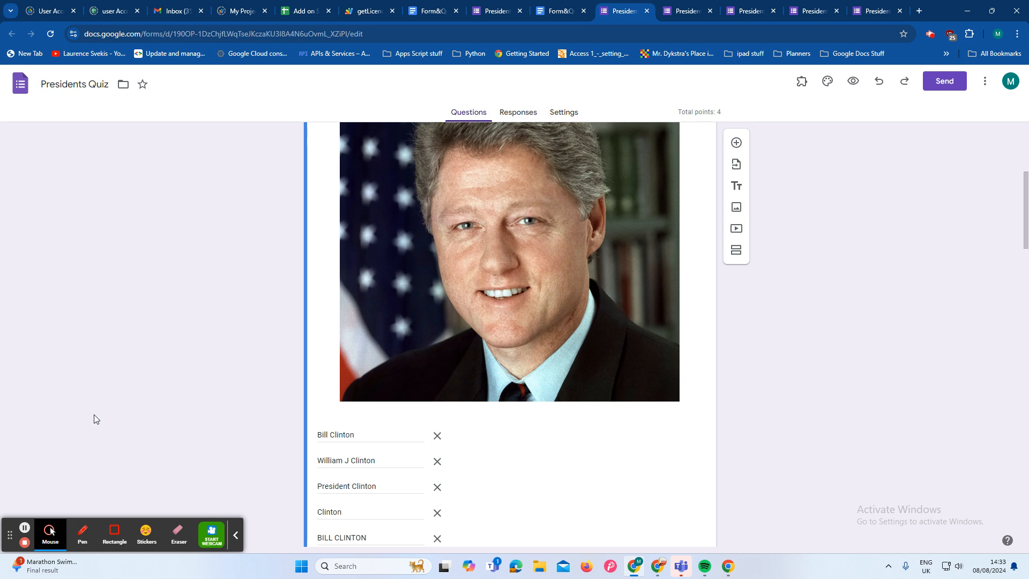